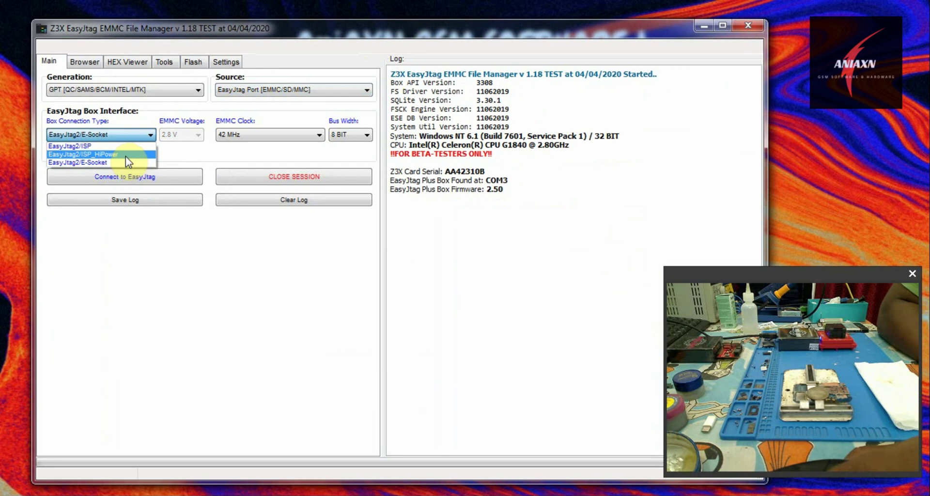
Set the box connection type to EasyJtag2/E-Socket and connect to the EasyJtag box
click(123, 164)
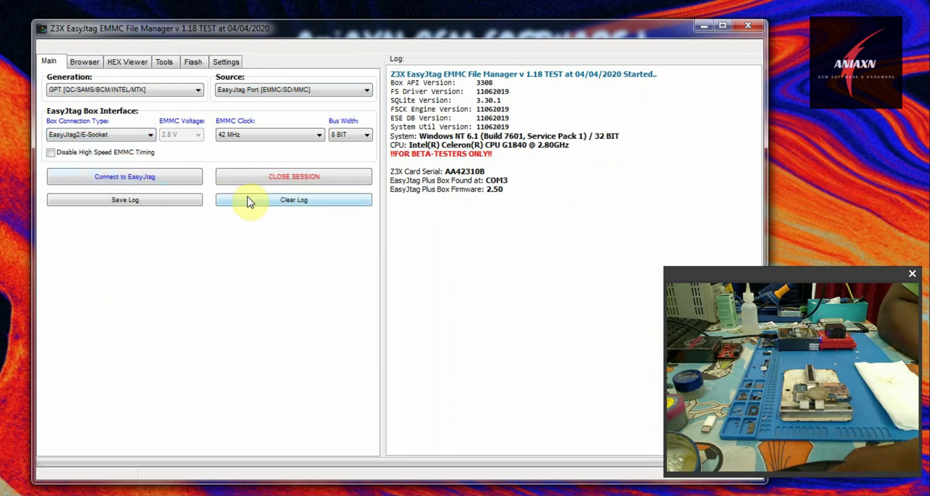
click(144, 183)
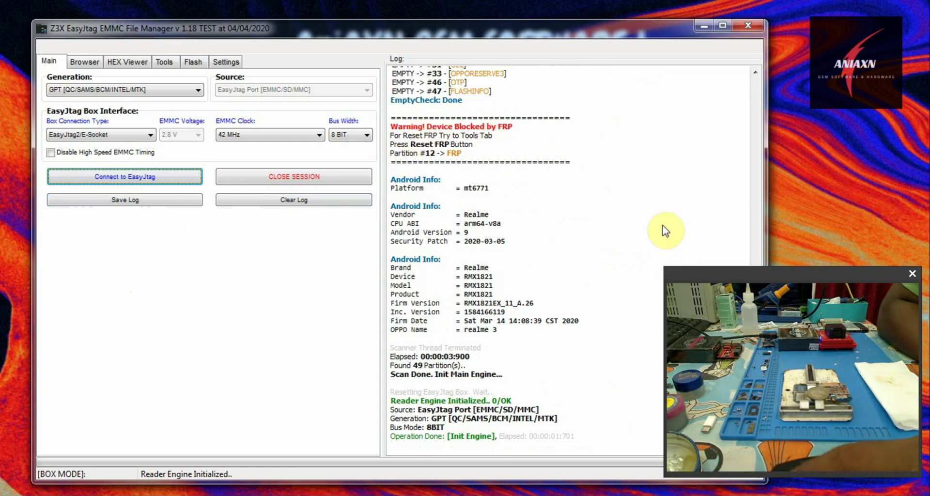
Review the connection log: pin test, eMMC chip details, partition table, empty check, FRP section and Android info
scroll(611, 225, up, 4)
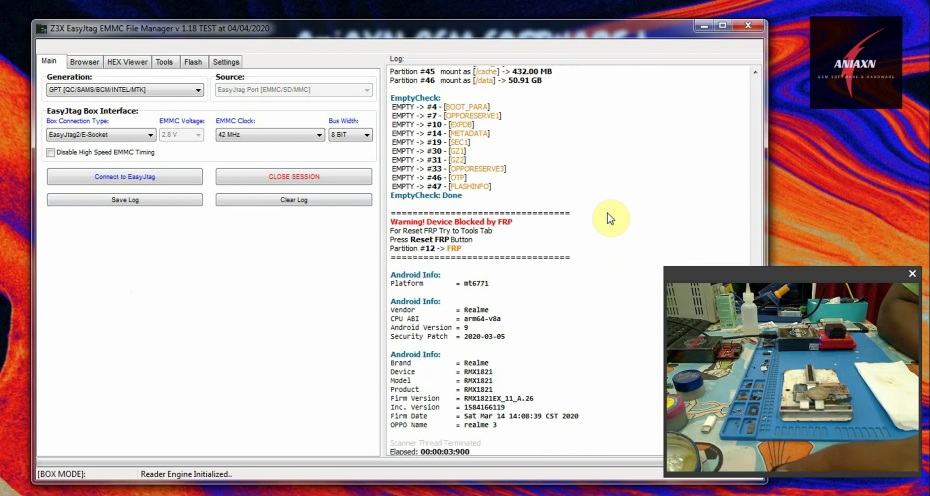
scroll(610, 219, up, 13)
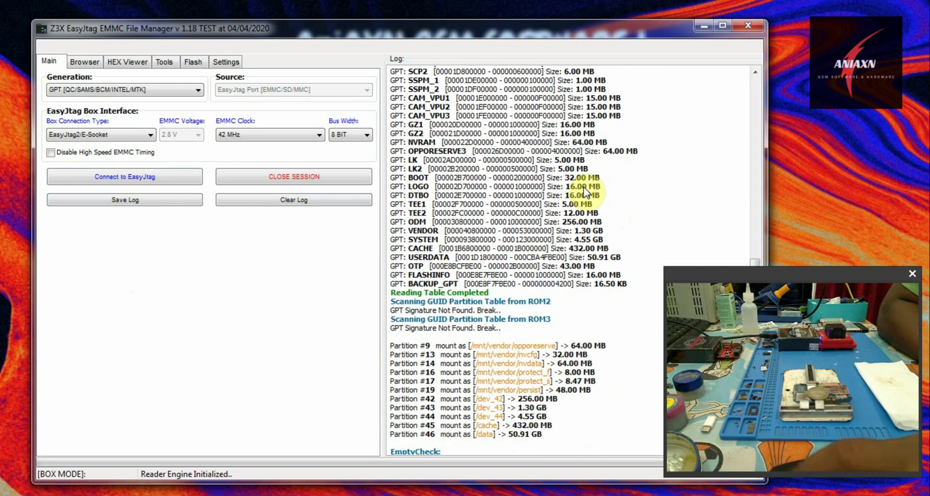
scroll(587, 193, up, 13)
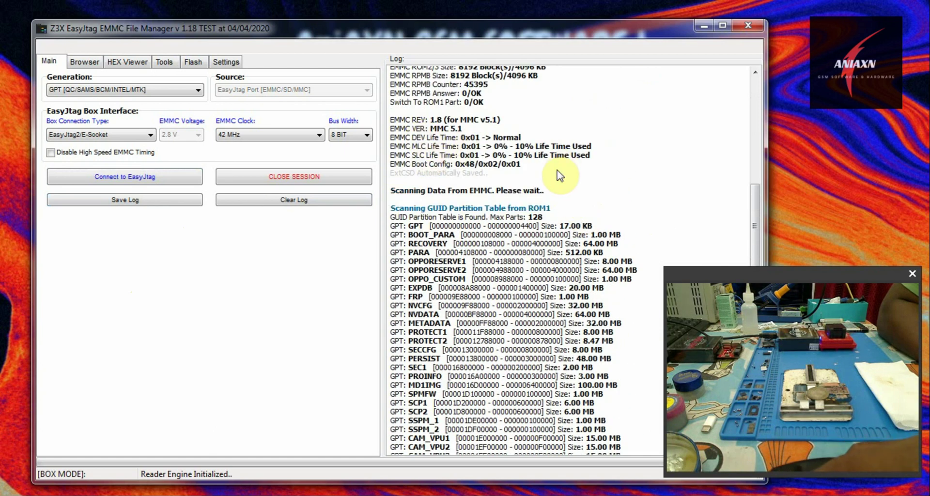
scroll(563, 184, up, 4)
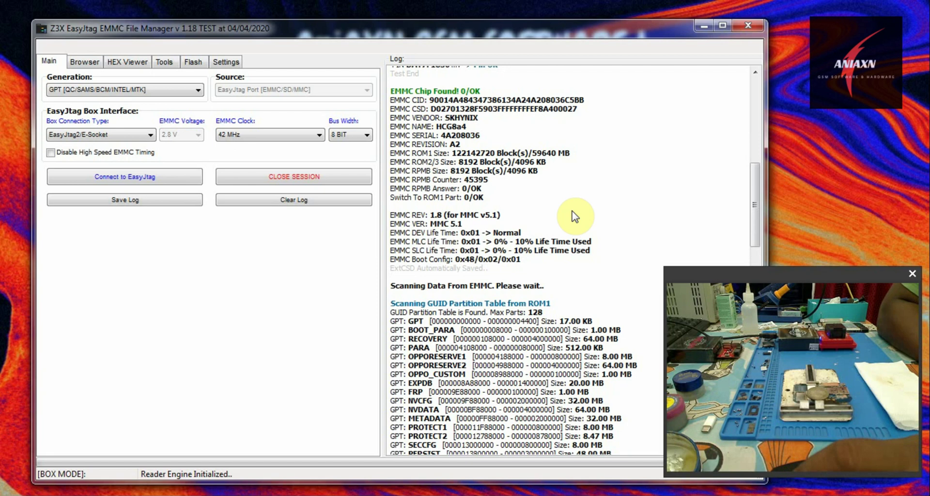
scroll(574, 216, up, 2)
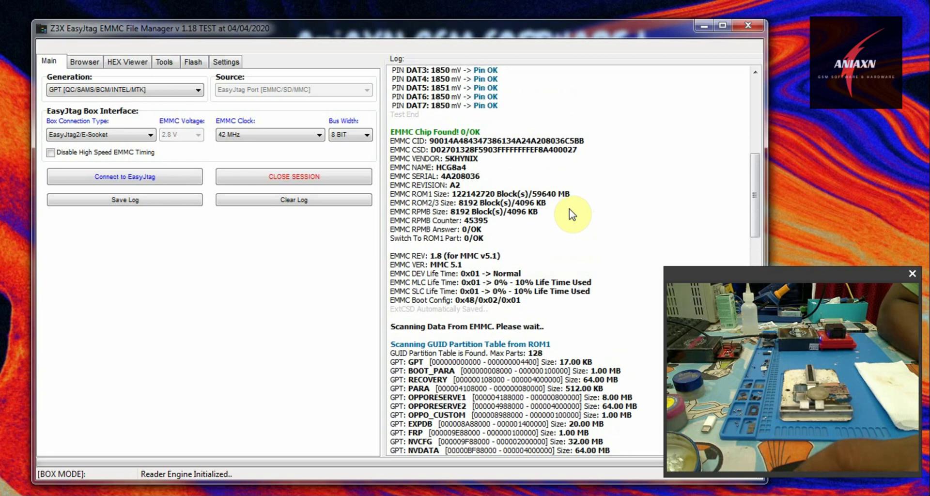
scroll(572, 214, up, 6)
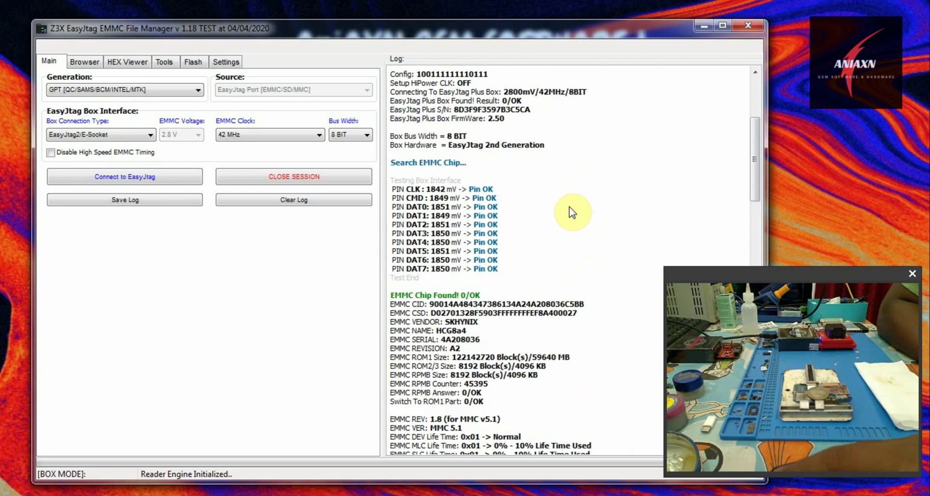
scroll(572, 213, down, 9)
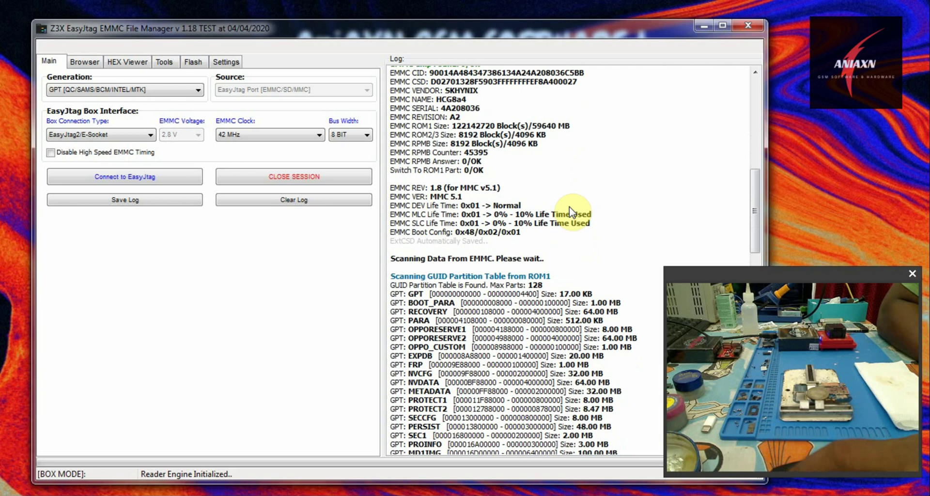
scroll(572, 213, down, 12)
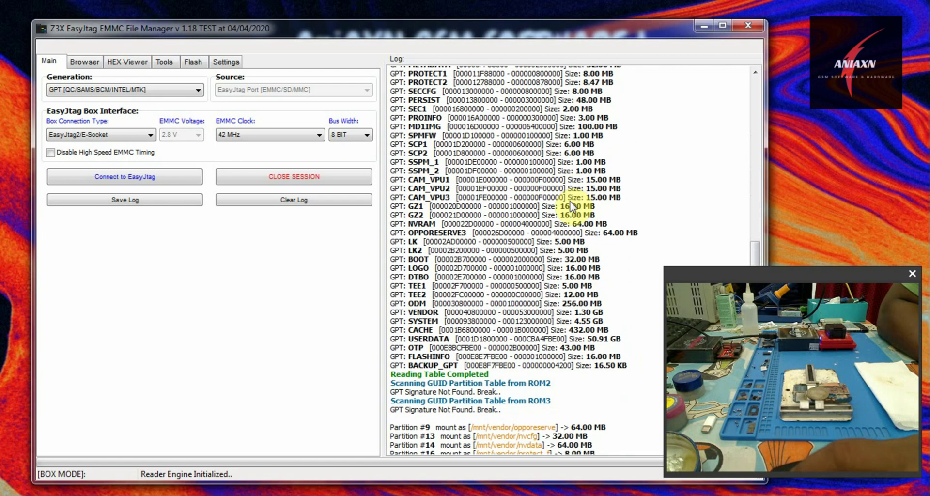
scroll(572, 206, down, 10)
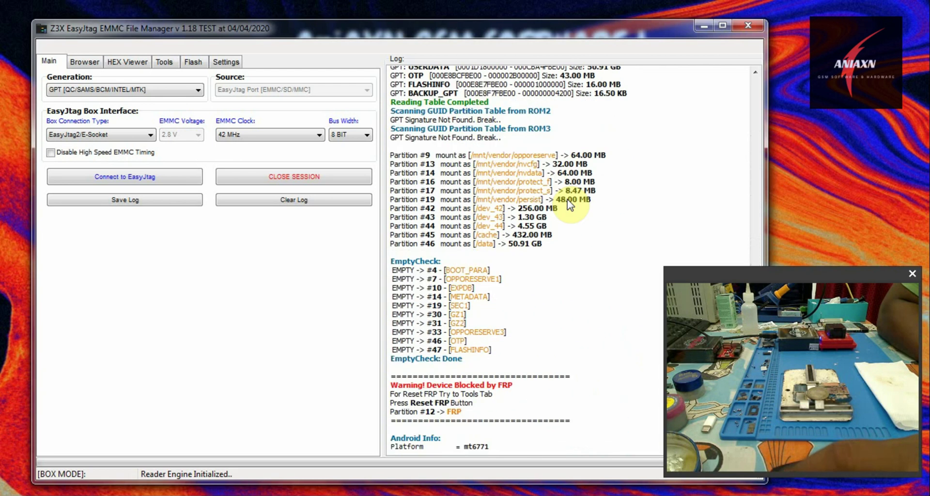
scroll(571, 206, down, 2)
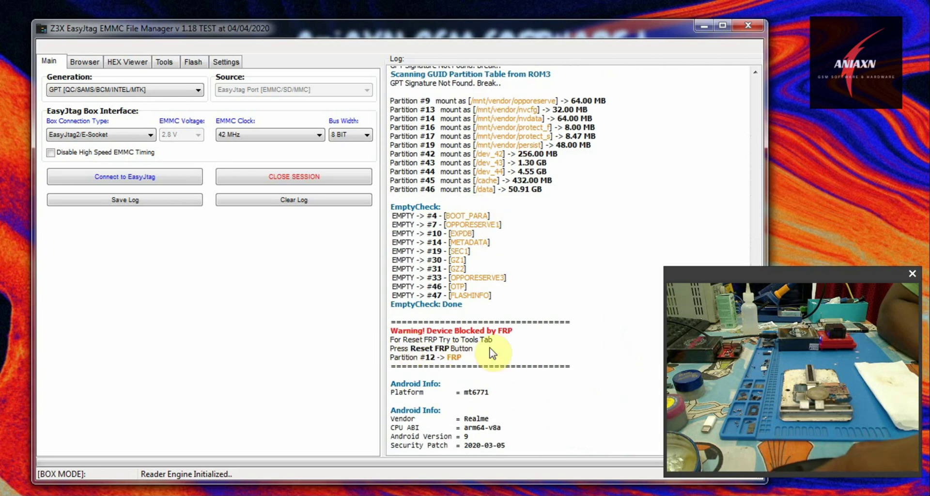
scroll(519, 373, down, 4)
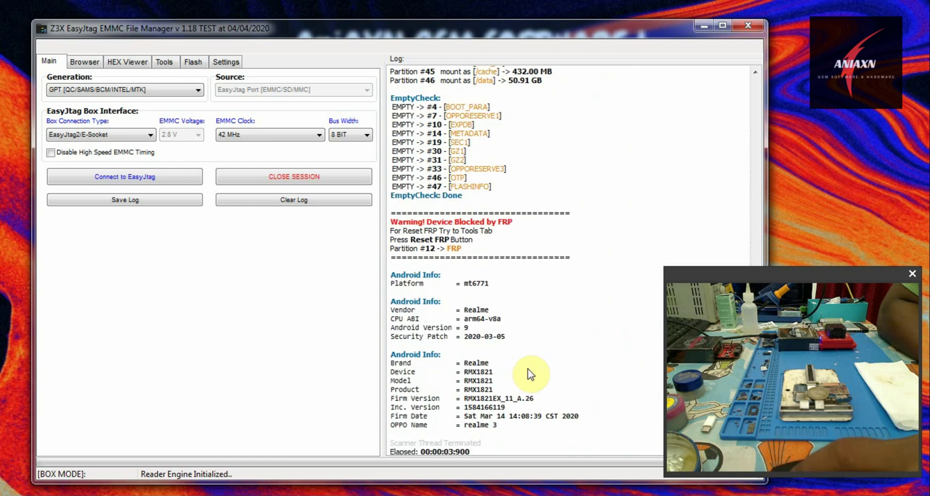
scroll(558, 388, down, 2)
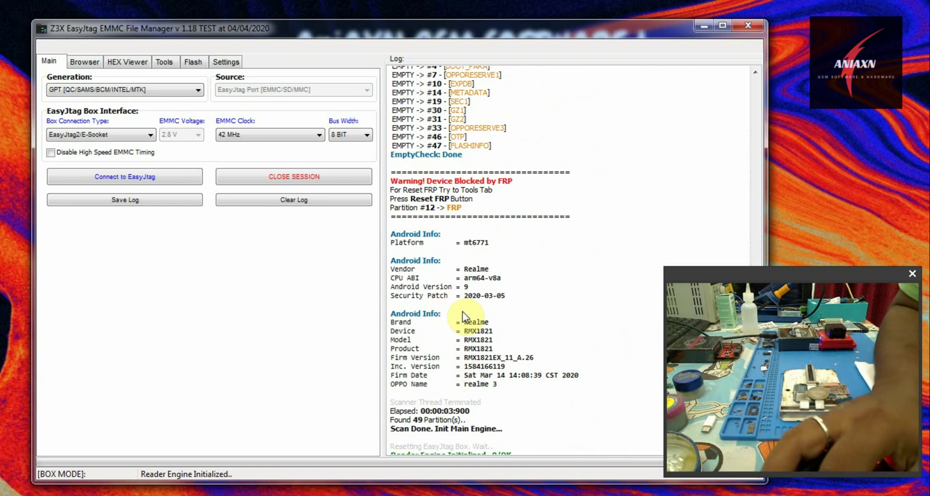
Reconnect to the EasyJtag box and review the new log's empty check, partition table, chip details and pin test
click(125, 176)
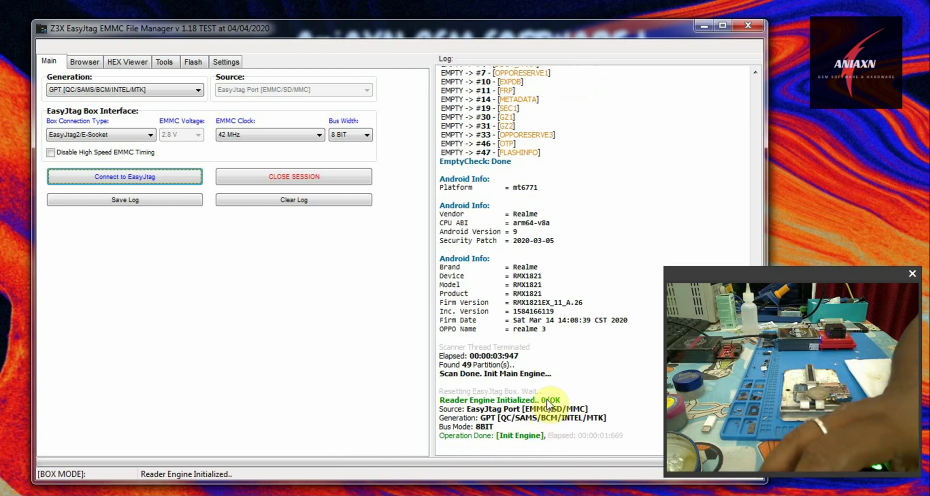
click(693, 206)
scroll(698, 224, up, 4)
scroll(625, 251, up, 4)
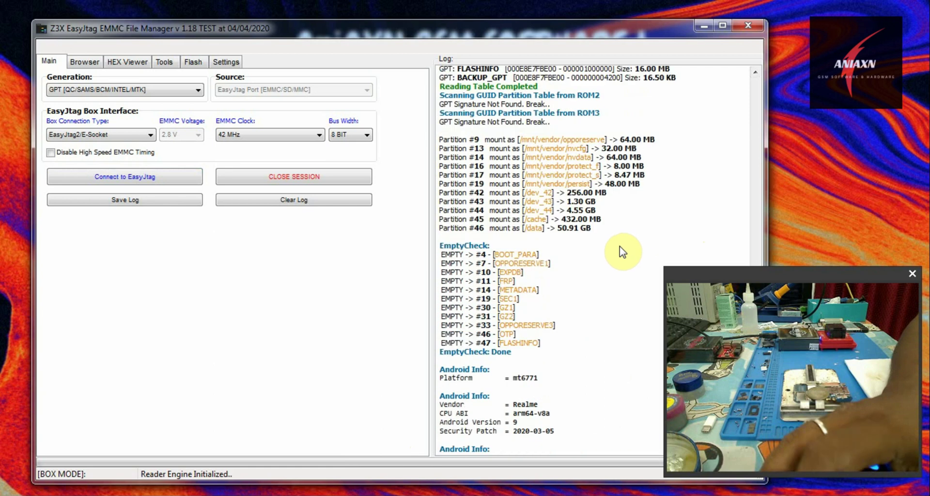
scroll(599, 330, up, 8)
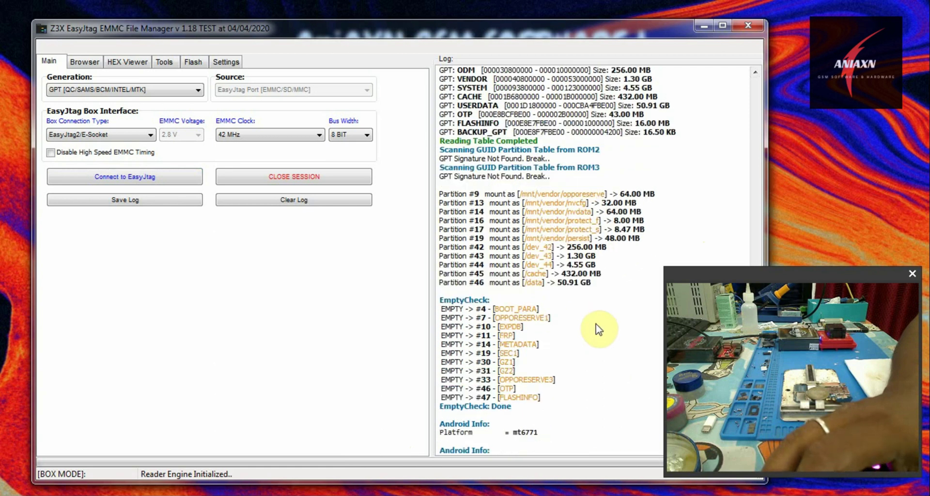
scroll(592, 327, up, 12)
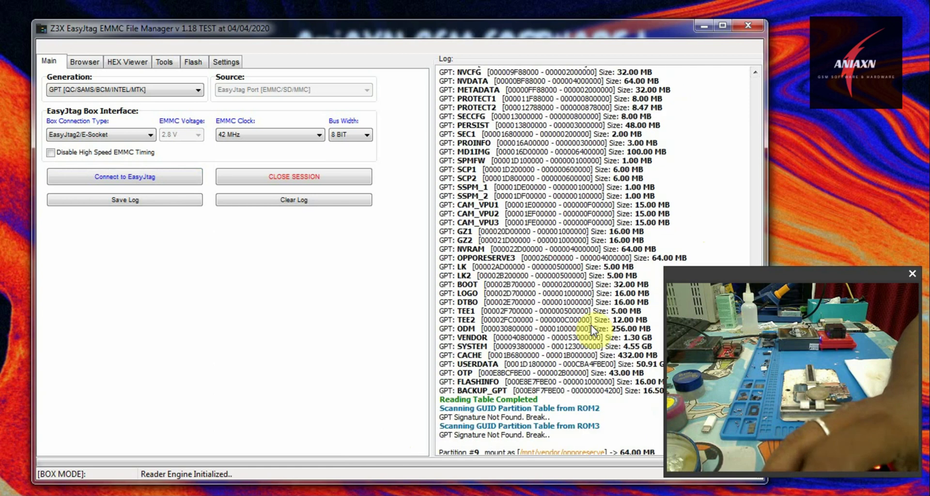
scroll(591, 324, up, 1)
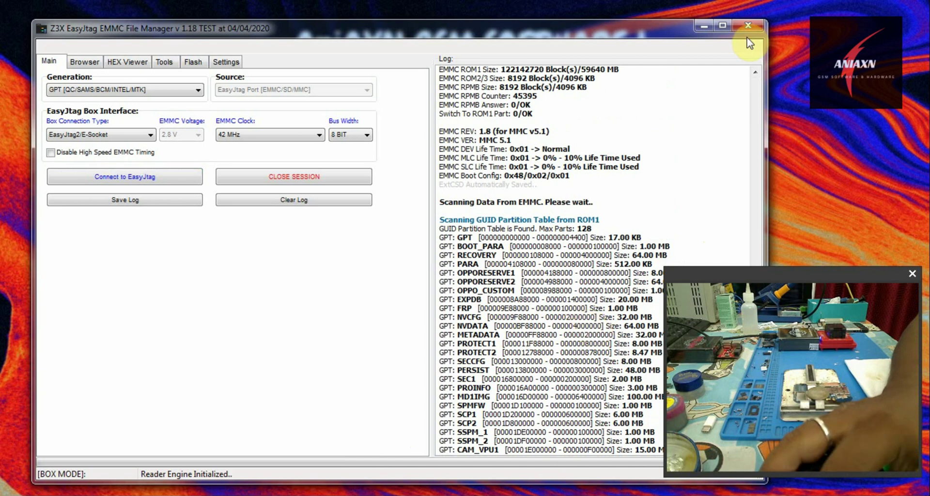
scroll(668, 179, up, 5)
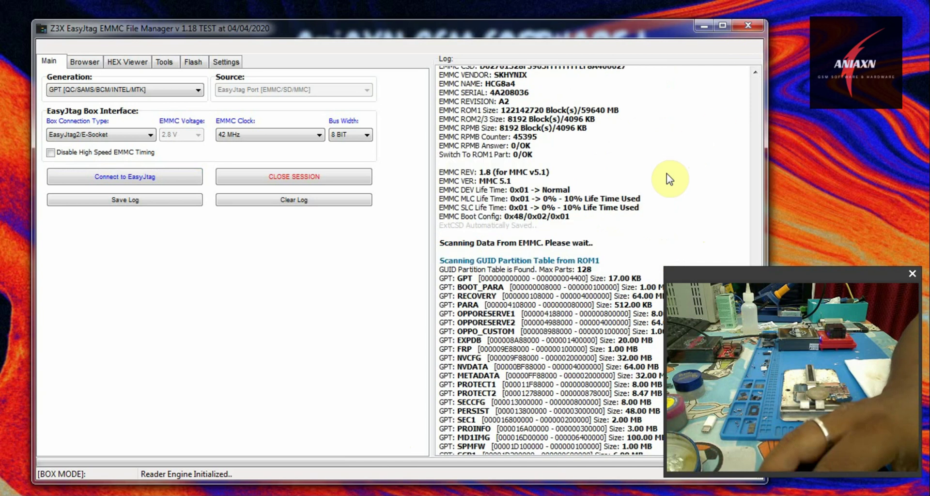
scroll(664, 185, up, 7)
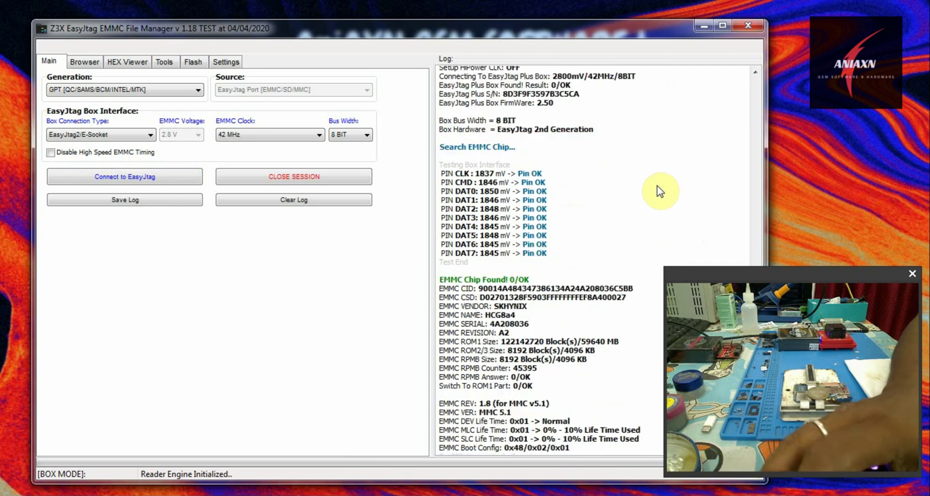
scroll(652, 183, up, 1)
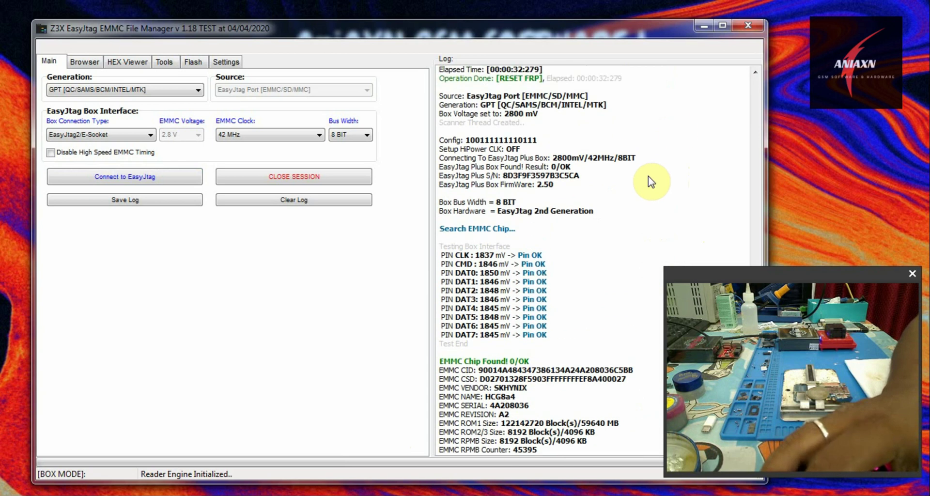
scroll(740, 29, up, 1)
Close the EMMC File Manager and launch eMMC_tool Suite
click(746, 25)
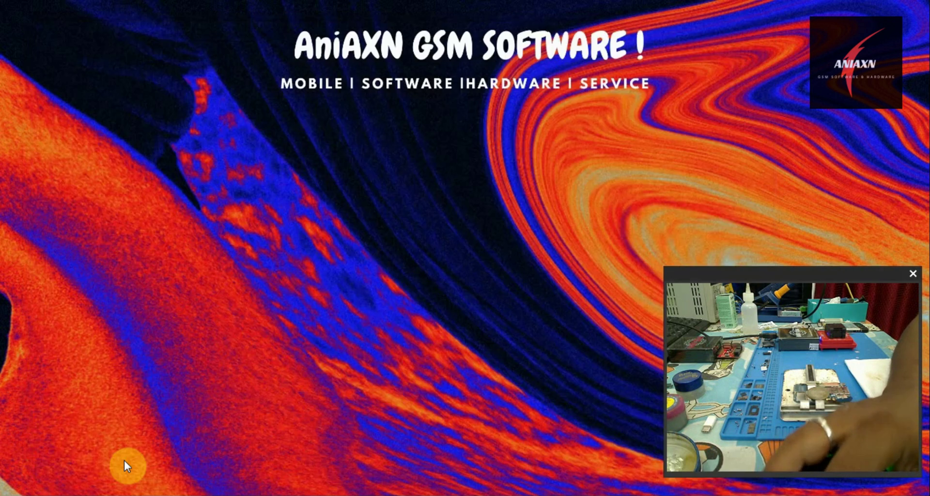
click(6, 491)
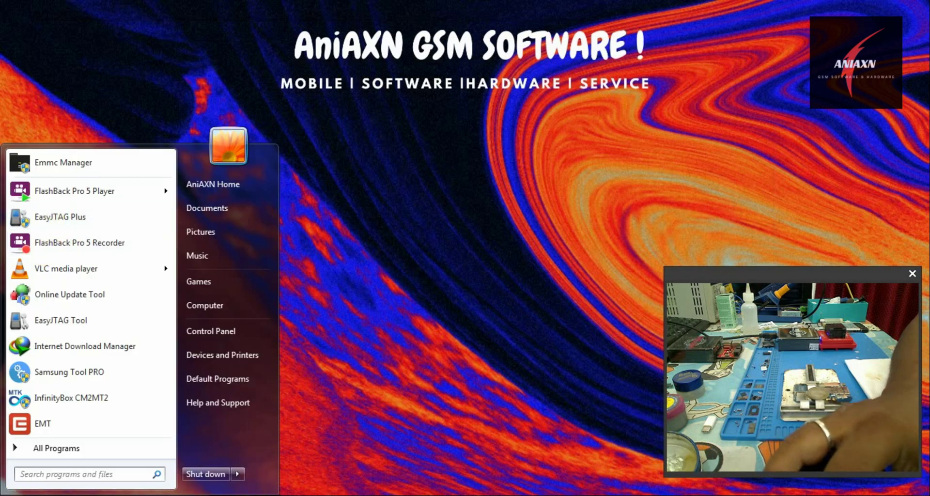
click(256, 330)
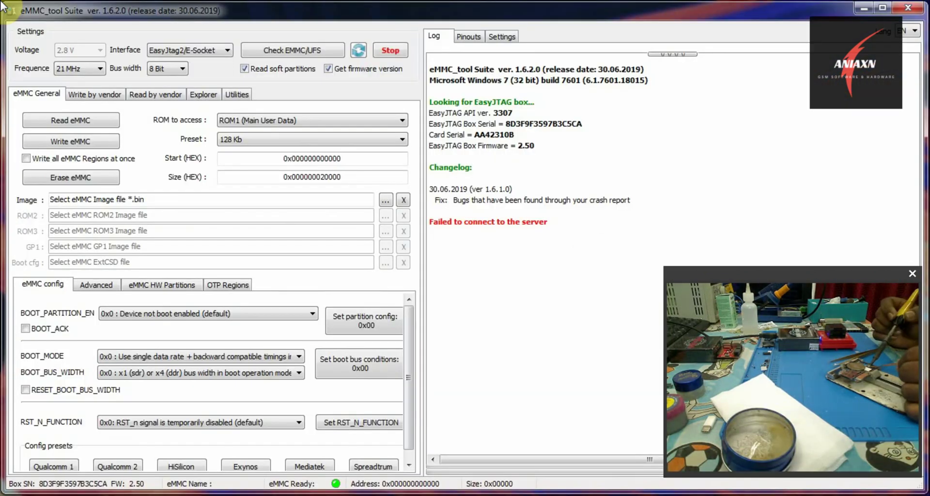
Keep ROM1 (Main User Data) as the ROM to access and run the EMMC/UFS check on the chip
click(300, 120)
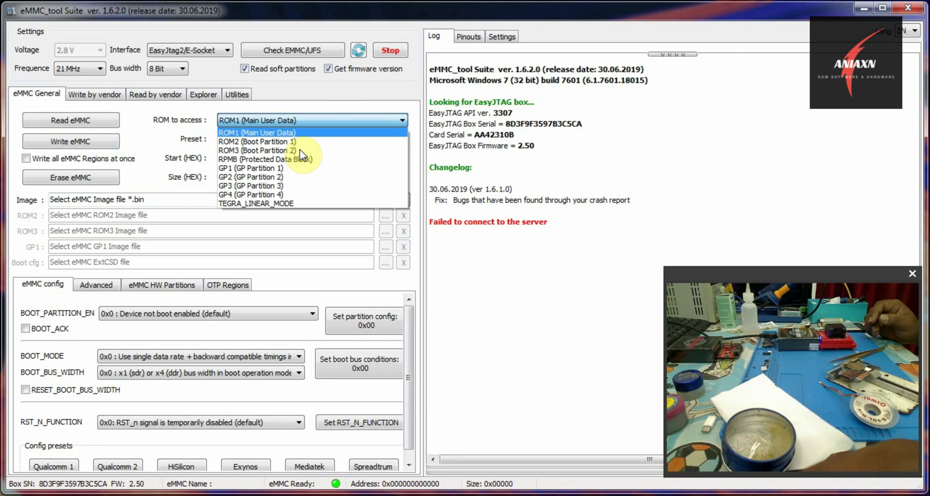
click(257, 132)
click(317, 51)
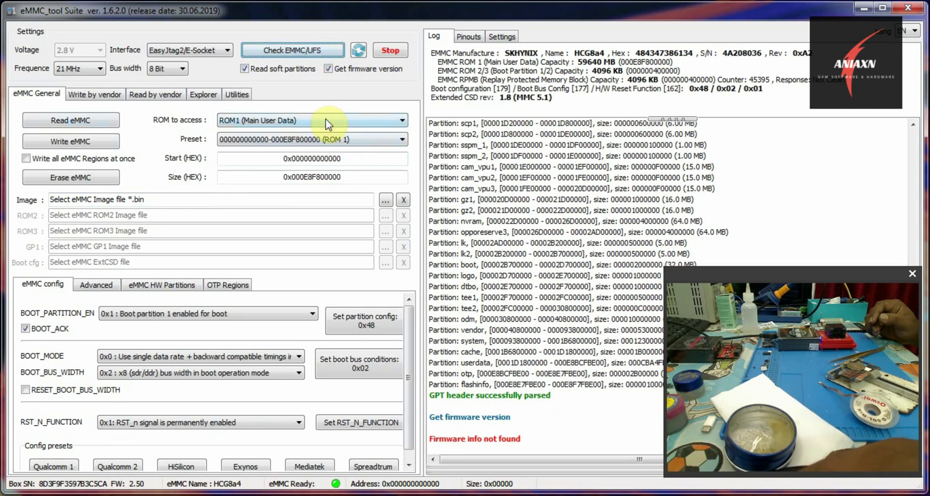
Select ROM3 (Boot Partition 2) as the ROM to access and start reading it from the eMMC
click(326, 119)
click(306, 150)
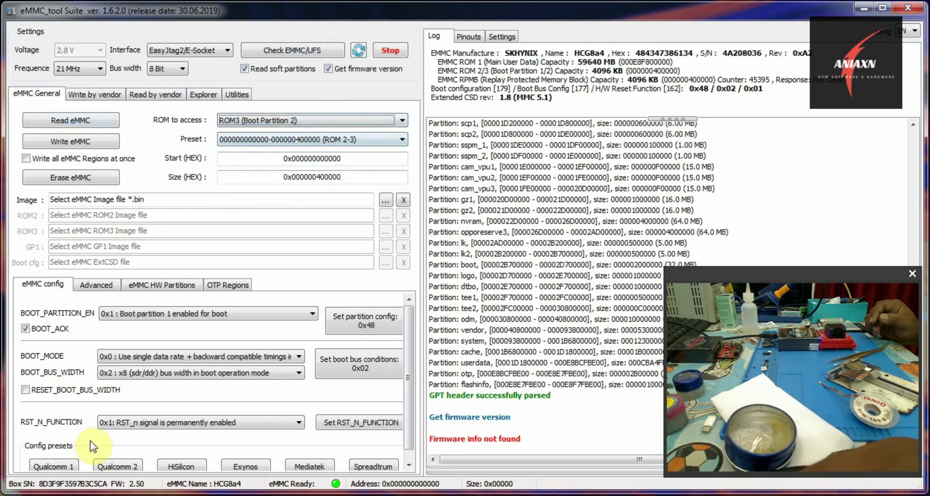
click(75, 121)
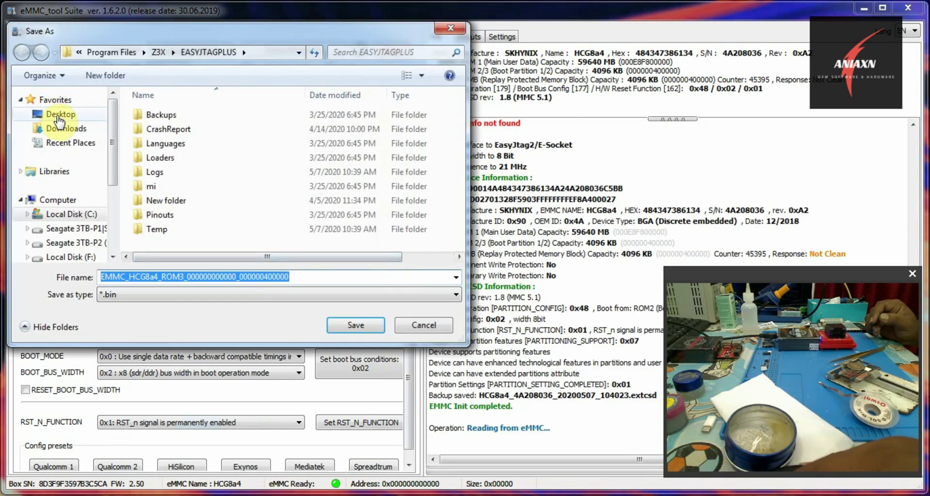
Create a new folder named "rmx 1825 dump" on the Desktop from the save dialog
click(60, 116)
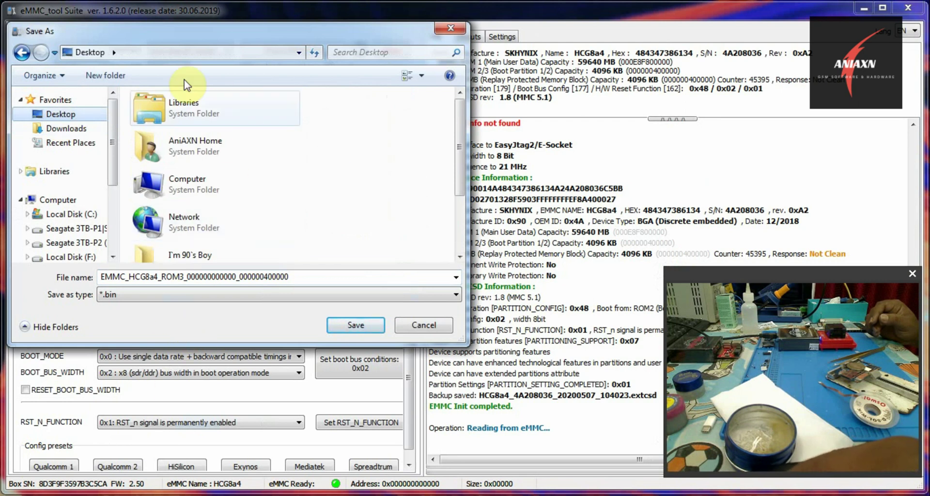
click(116, 83)
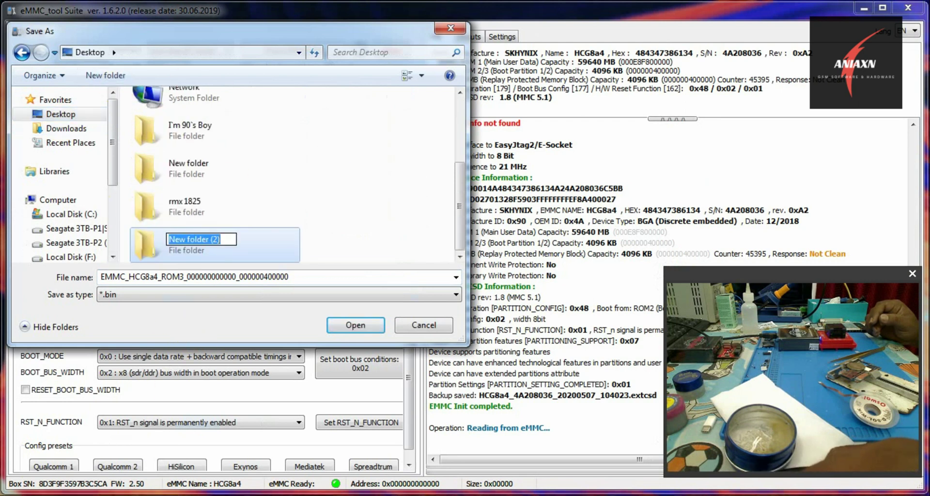
click(188, 484)
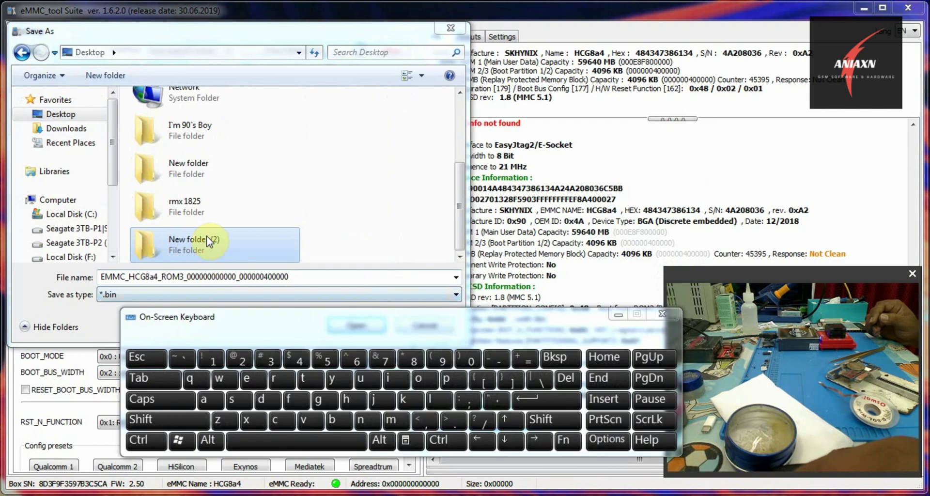
click(222, 247)
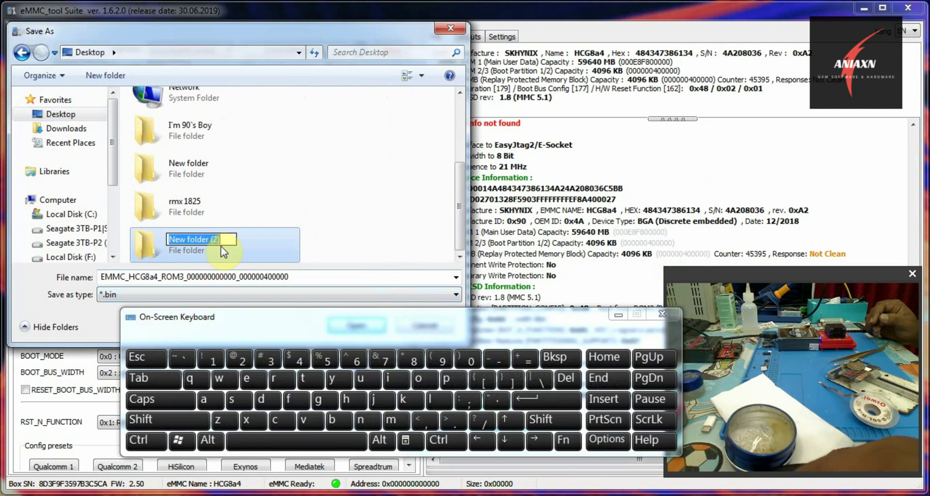
click(274, 377)
click(391, 419)
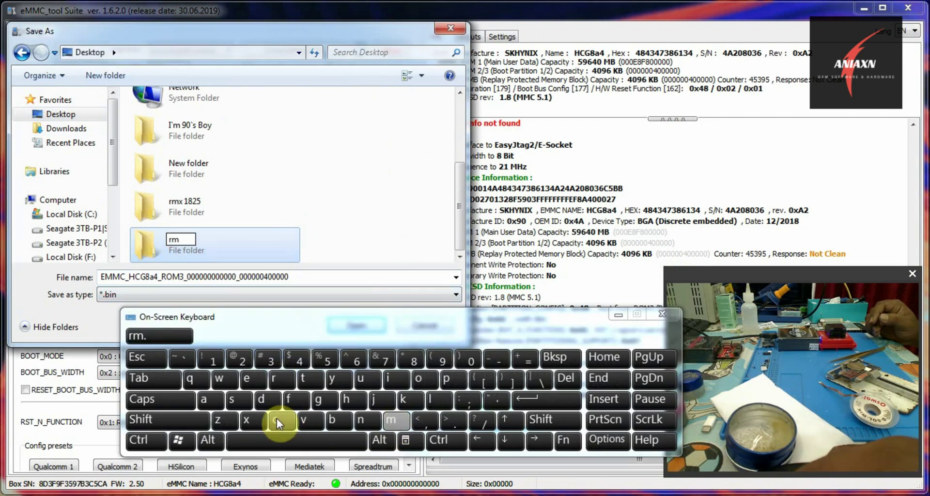
click(247, 420)
click(255, 440)
click(213, 360)
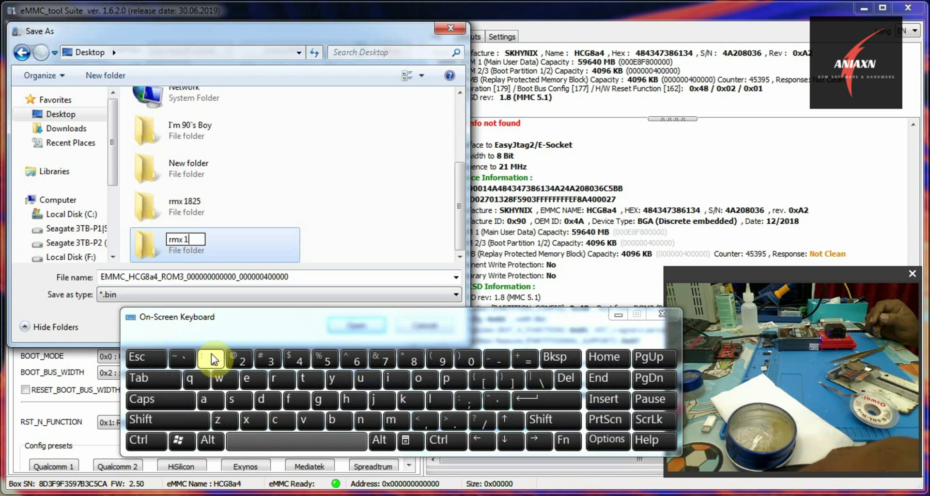
click(402, 359)
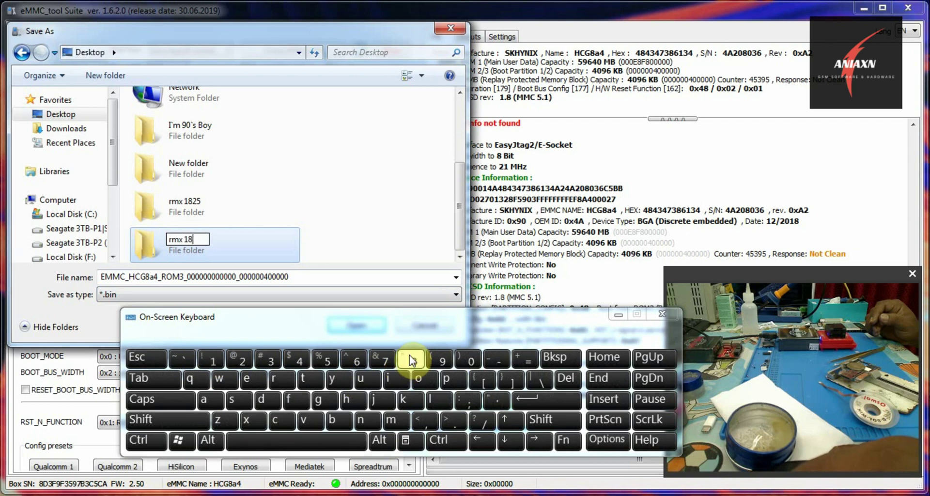
click(247, 360)
click(333, 363)
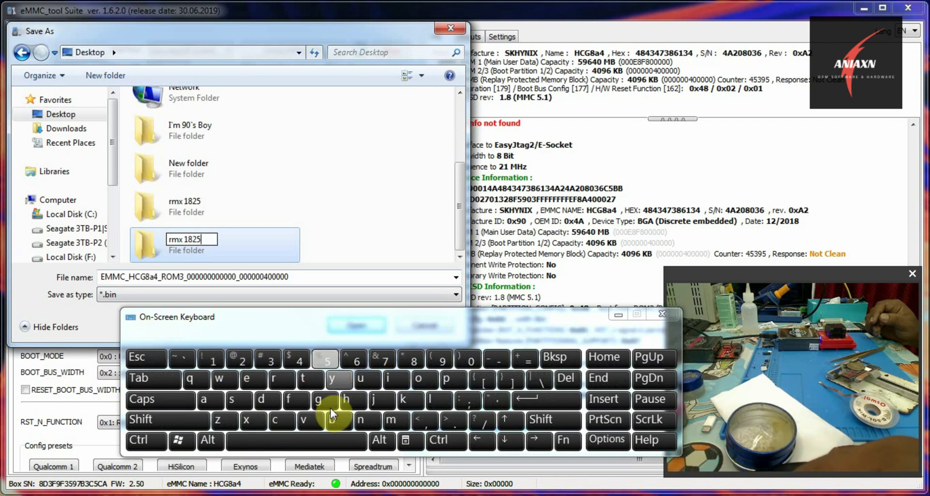
click(322, 442)
click(274, 401)
click(366, 379)
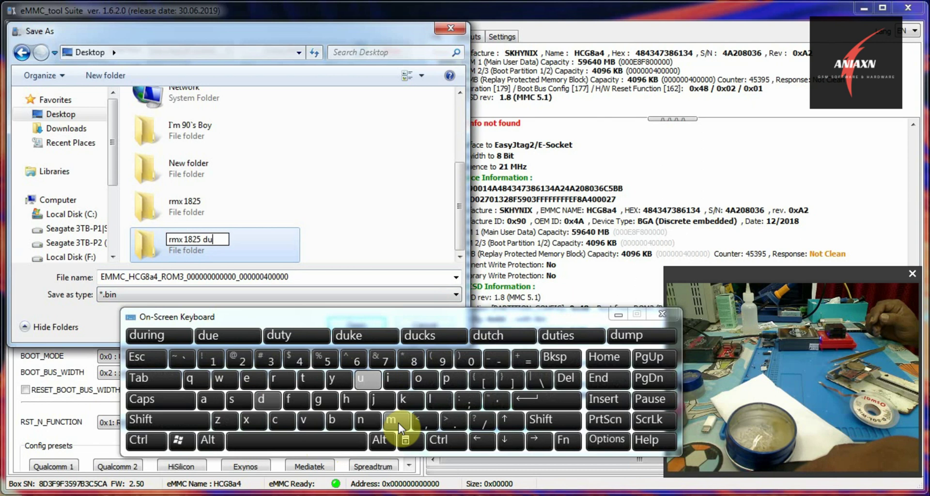
click(394, 420)
click(456, 367)
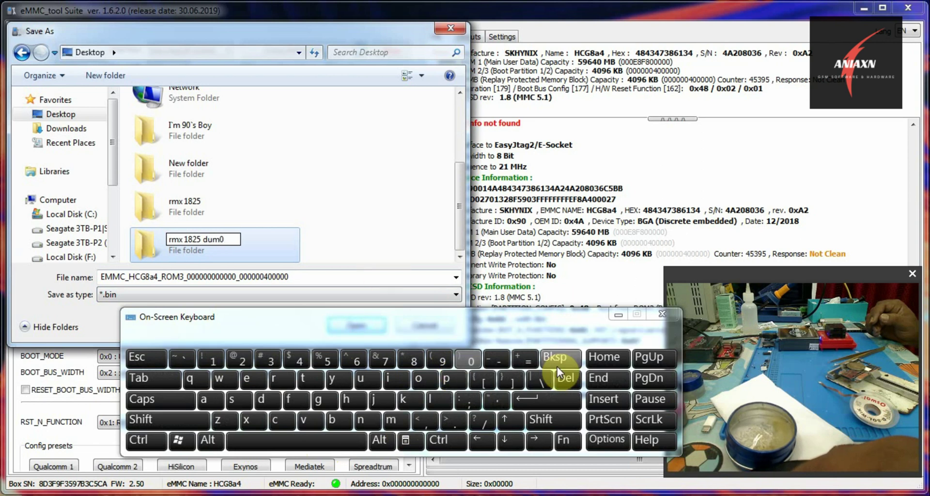
click(557, 358)
click(452, 379)
click(375, 236)
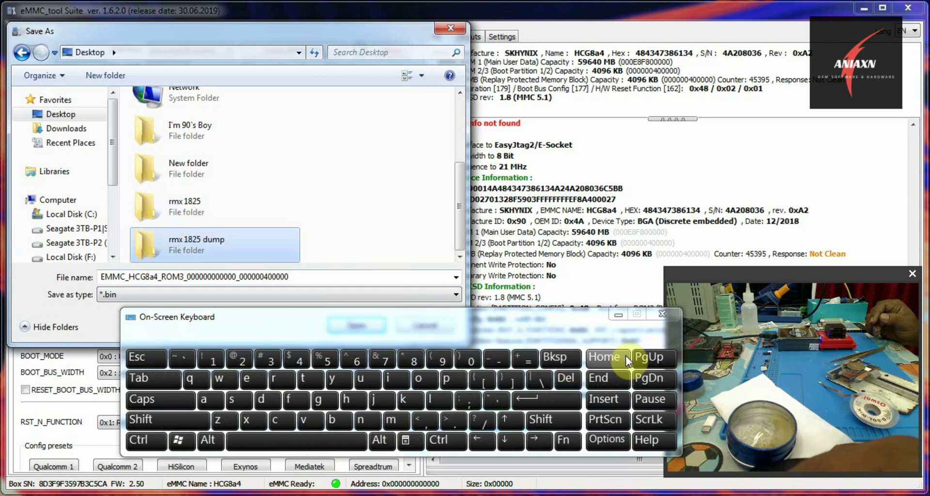
Put away the on-screen keyboard and save the ROM3 dump in the rmx 1825 dump folder under its suggested file name
click(659, 315)
click(383, 324)
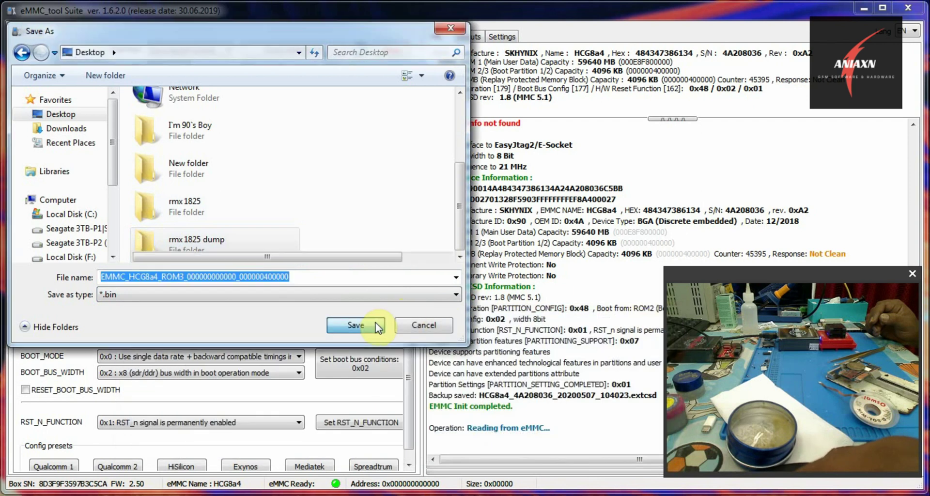
click(362, 325)
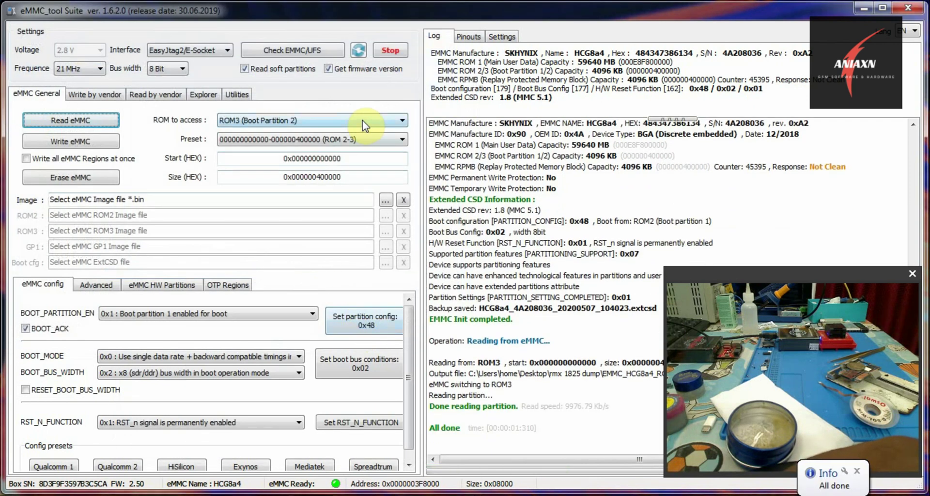
Read ROM2 (Boot Partition 1) from the eMMC and save its dump in the rmx 1825 dump folder
click(363, 121)
click(343, 144)
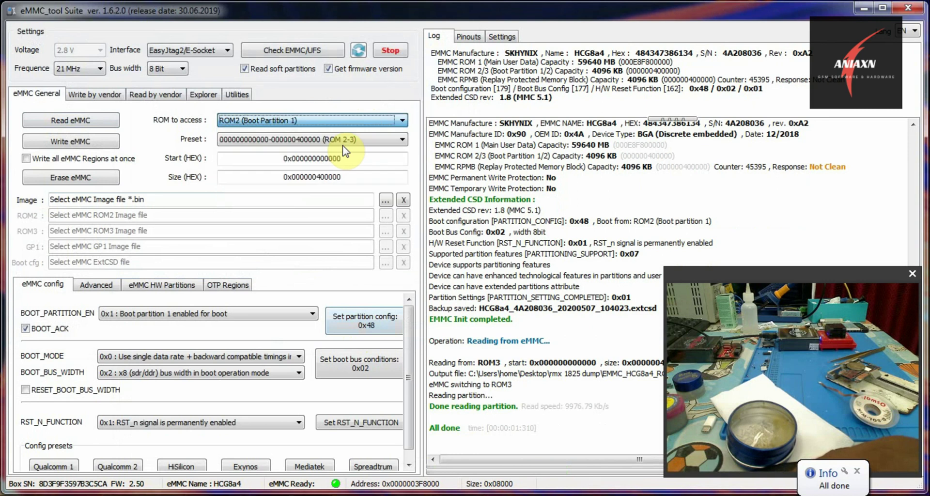
click(92, 122)
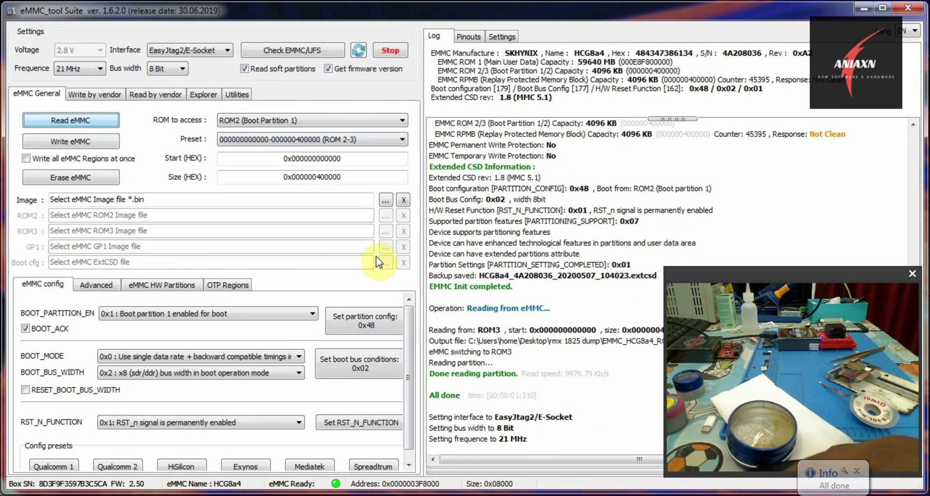
click(354, 325)
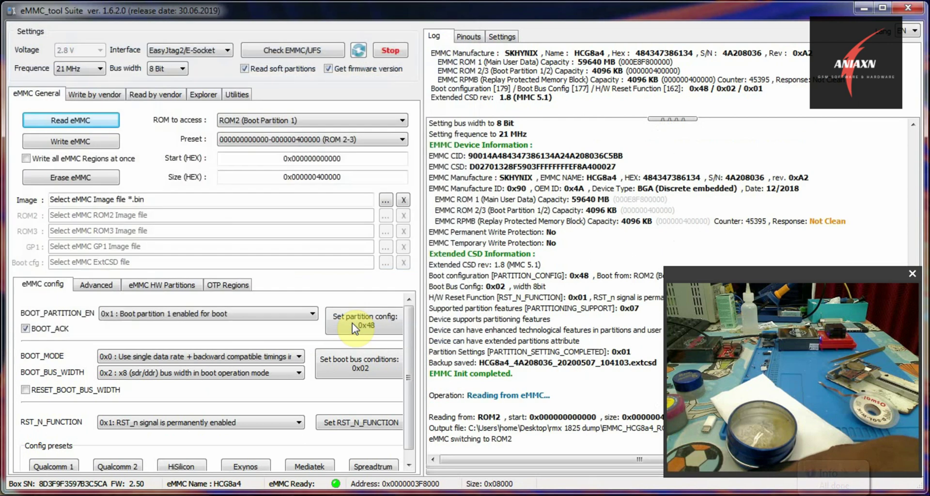
Read ROM1 (Main User Data) with the 4 Gb preset and save its dump in the rmx 1825 dump folder
click(319, 125)
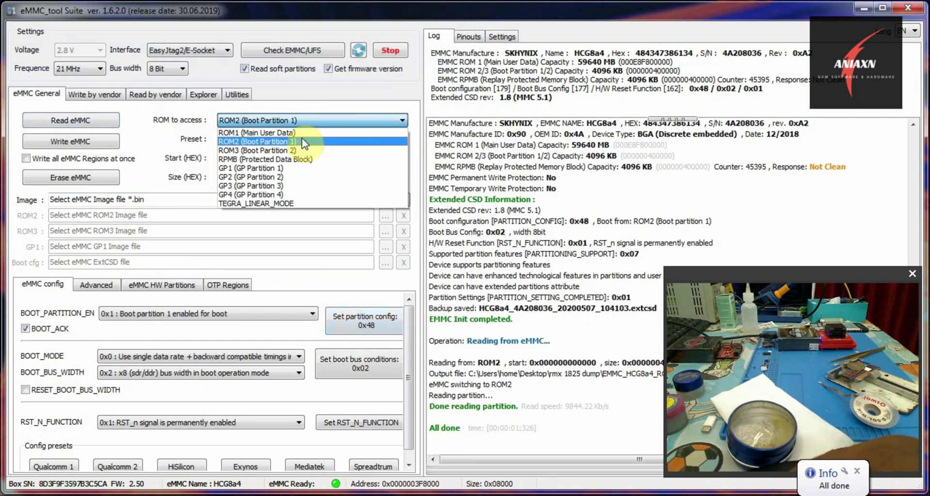
key(Up)
click(305, 134)
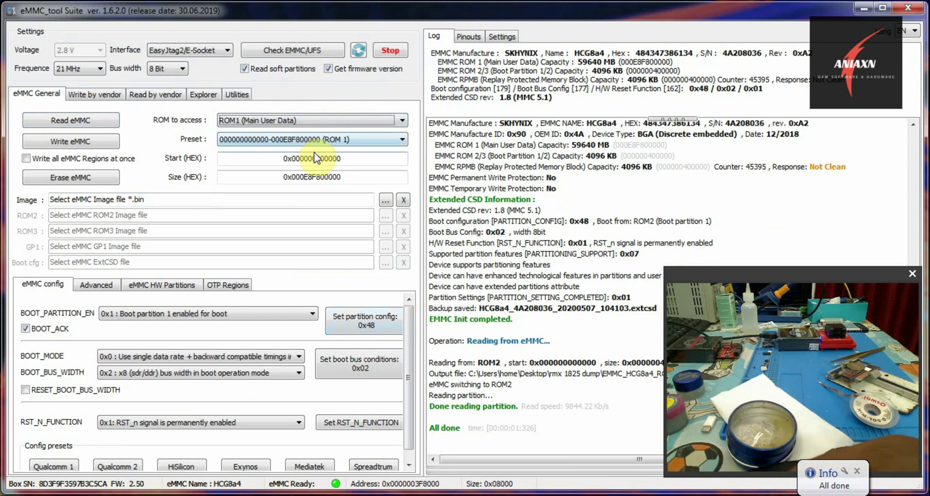
click(310, 141)
scroll(332, 228, down, 5)
scroll(333, 228, up, 7)
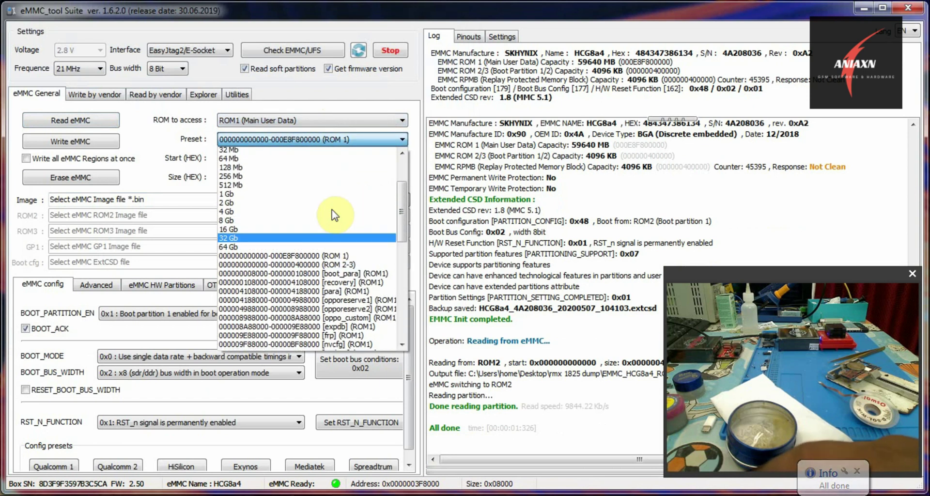
click(245, 214)
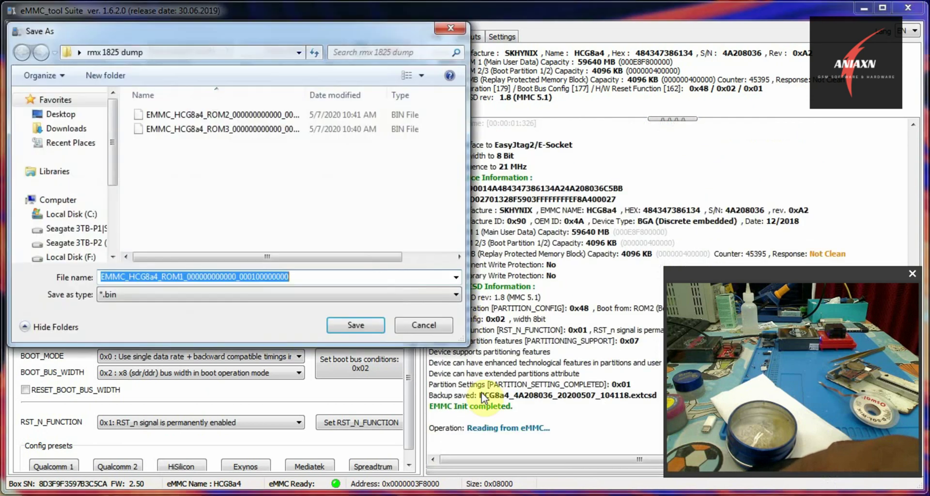
click(364, 326)
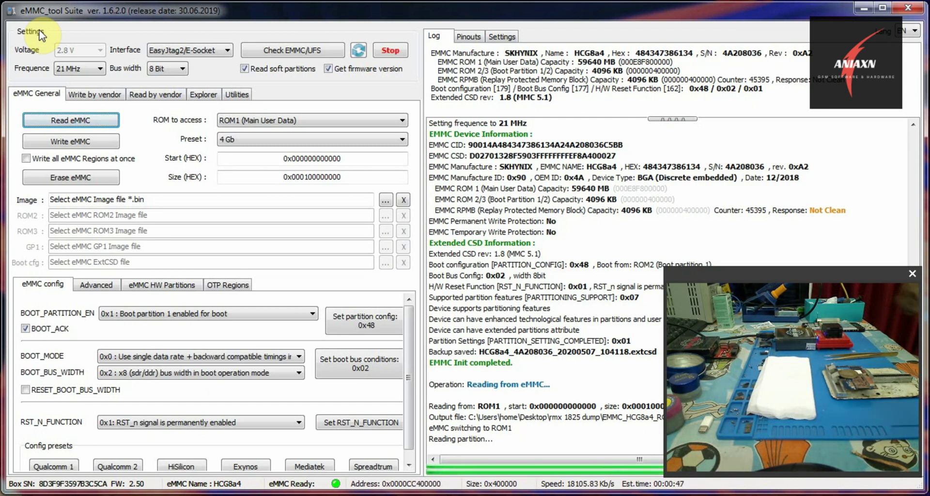
Review the ROM1 reading entries at the end of the log
drag(833, 277, 827, 254)
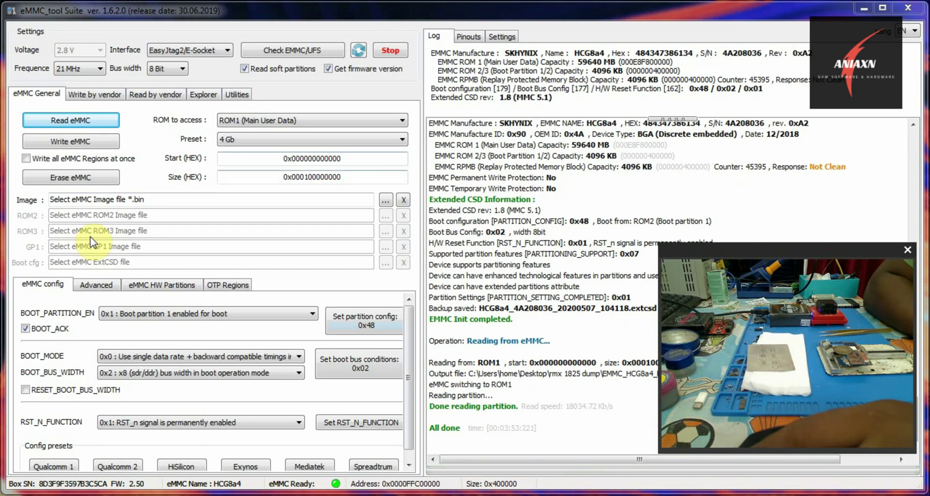
drag(560, 432, 433, 375)
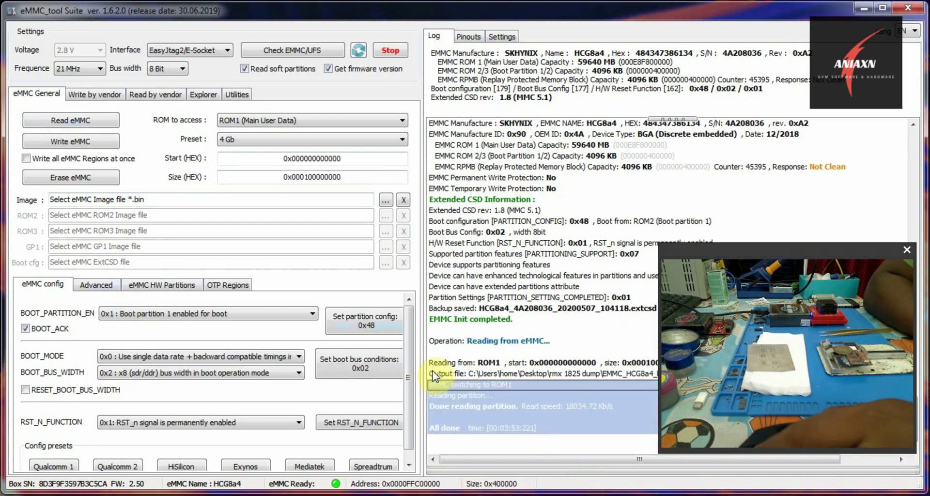
click(494, 438)
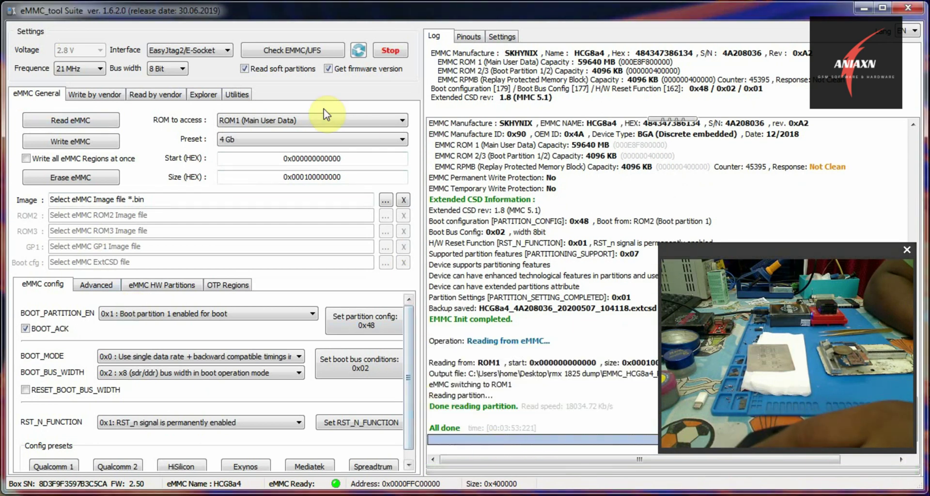
Run the advanced Universal Factory Format on the eMMC, accepting the damage warning, and dismiss the notification
click(100, 285)
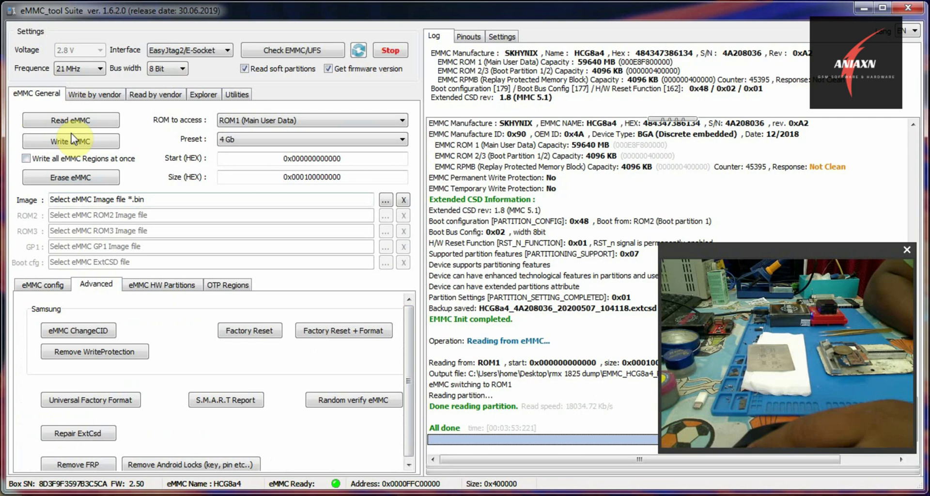
click(231, 405)
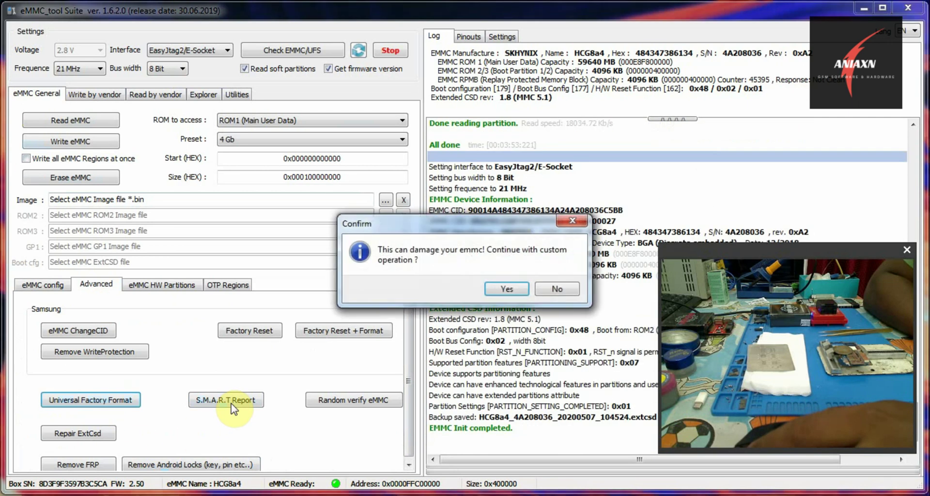
click(507, 289)
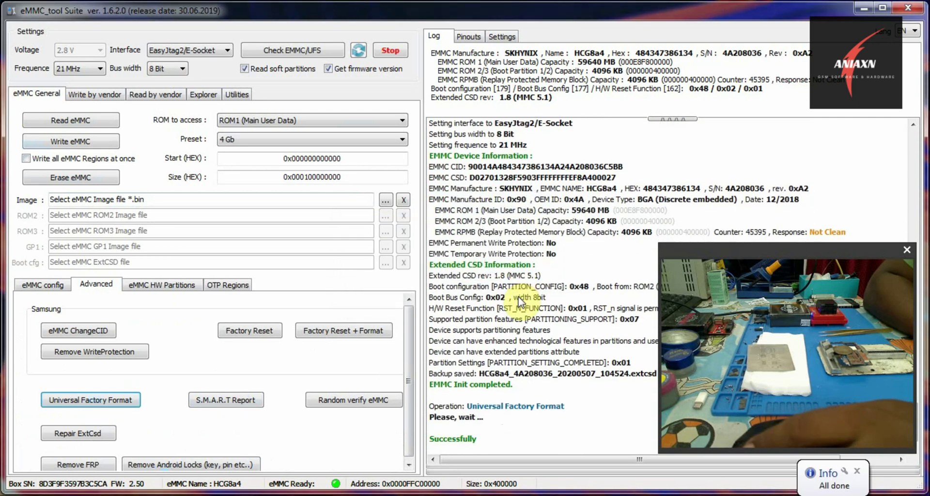
click(857, 471)
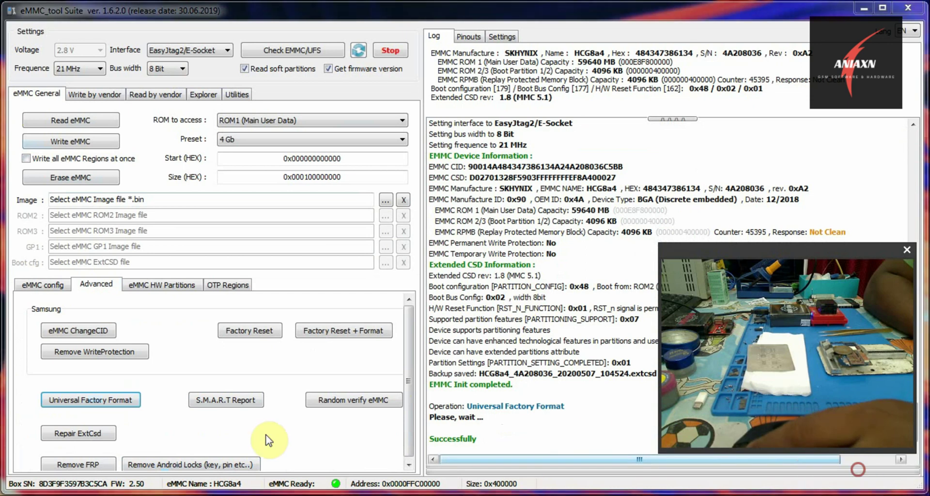
Enable writing all eMMC regions at once and load the ROM1 dump from the Desktop's rmx 1825 dump folder with its companion files
click(25, 160)
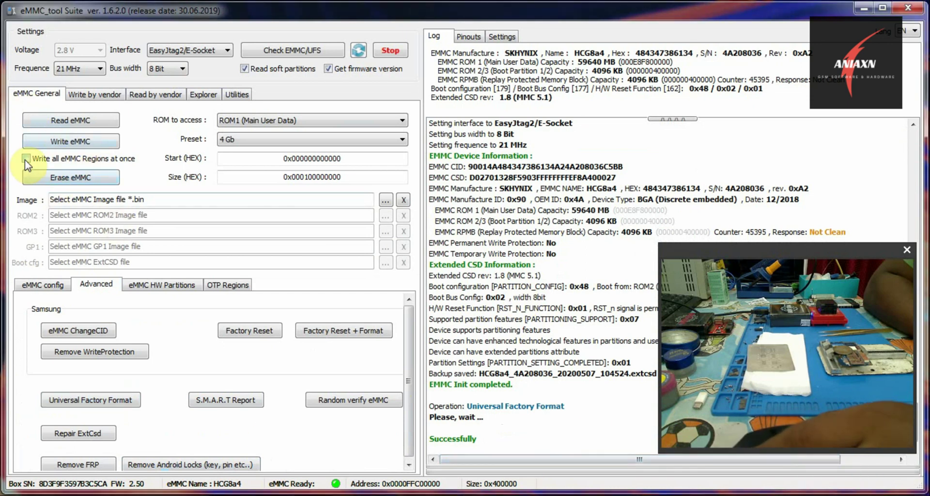
click(387, 201)
click(69, 115)
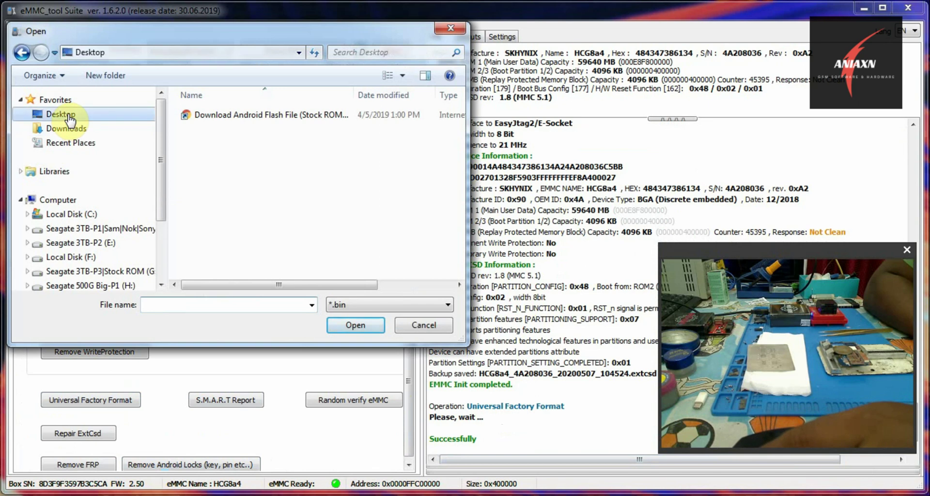
scroll(385, 245, down, 3)
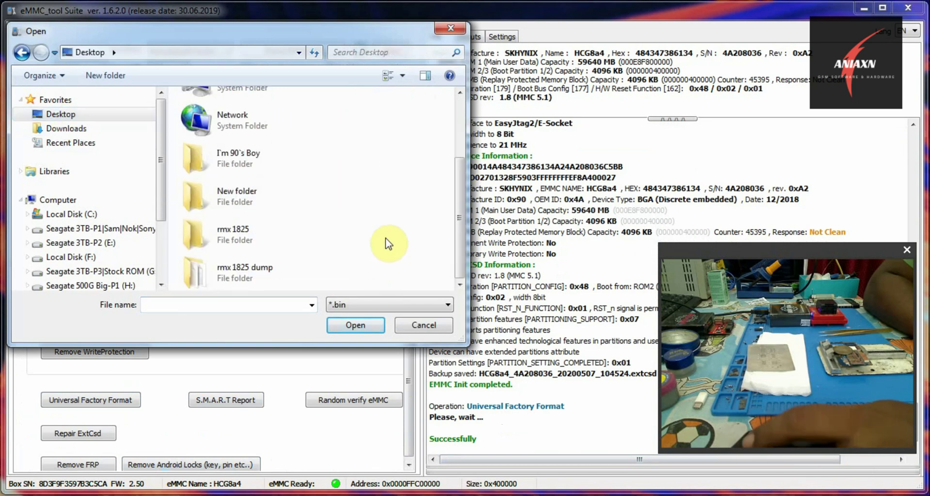
double_click(260, 274)
double_click(242, 116)
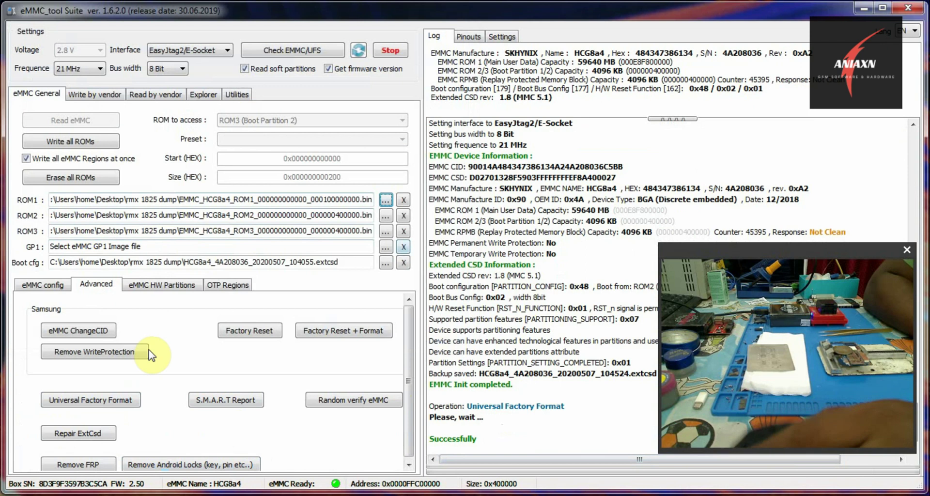
Write all loaded ROMs to the eMMC and rerun the EMMC/UFS check with firmware version retrieval turned off
click(43, 285)
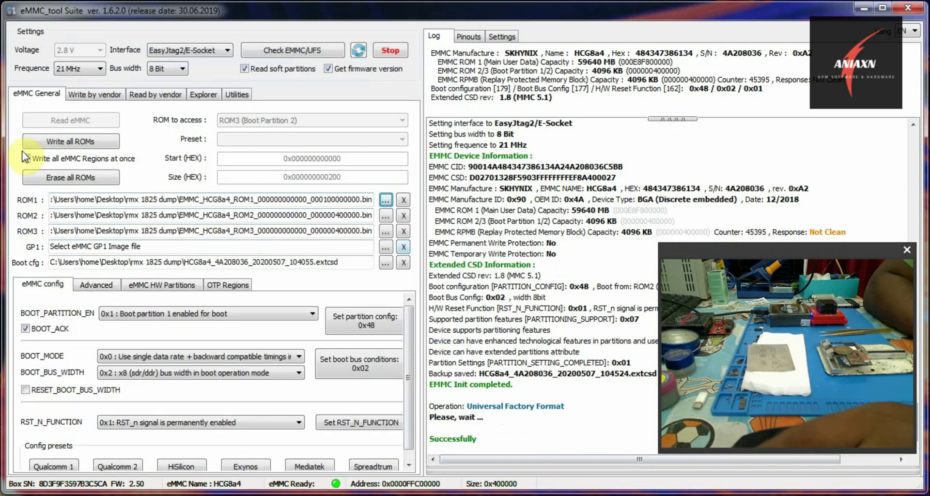
click(82, 144)
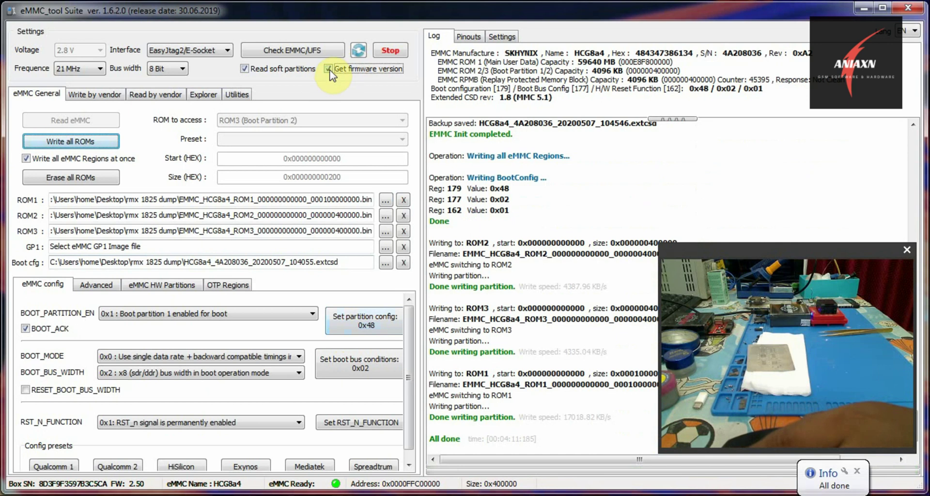
click(312, 54)
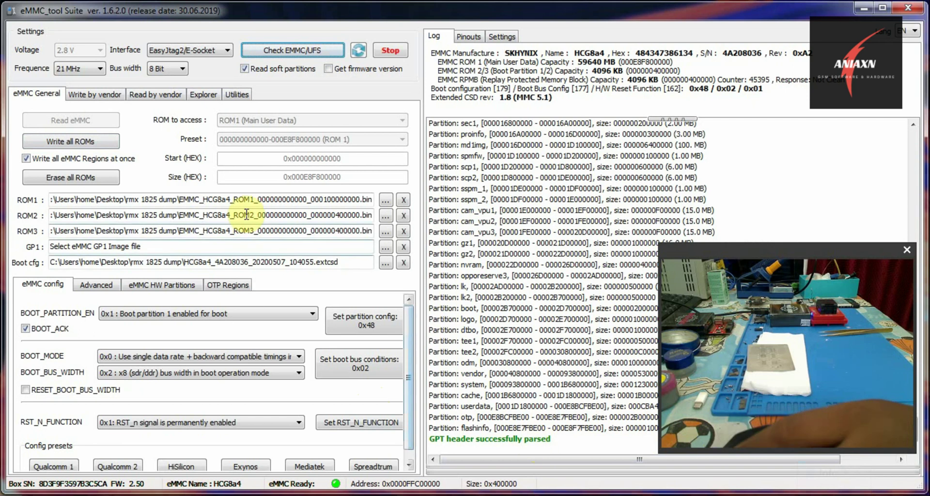
Set up vendor-based writing with MediaTek as the vendor
click(95, 94)
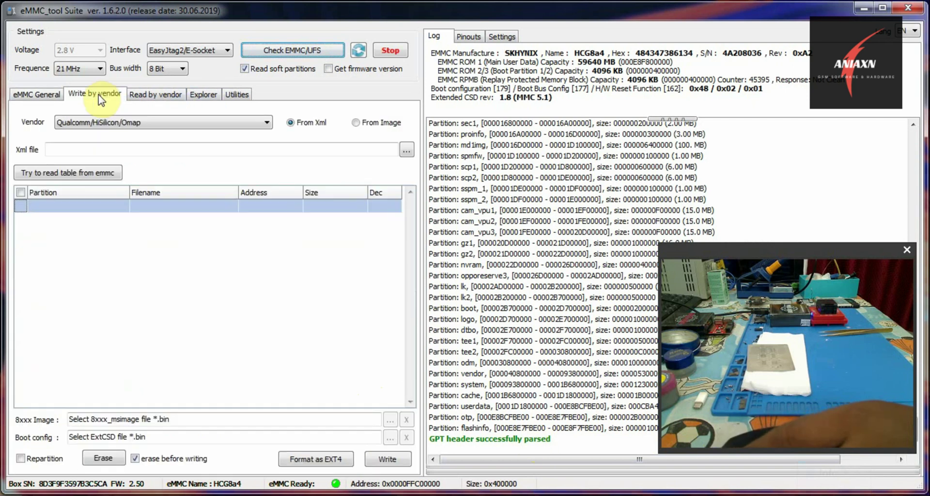
click(174, 123)
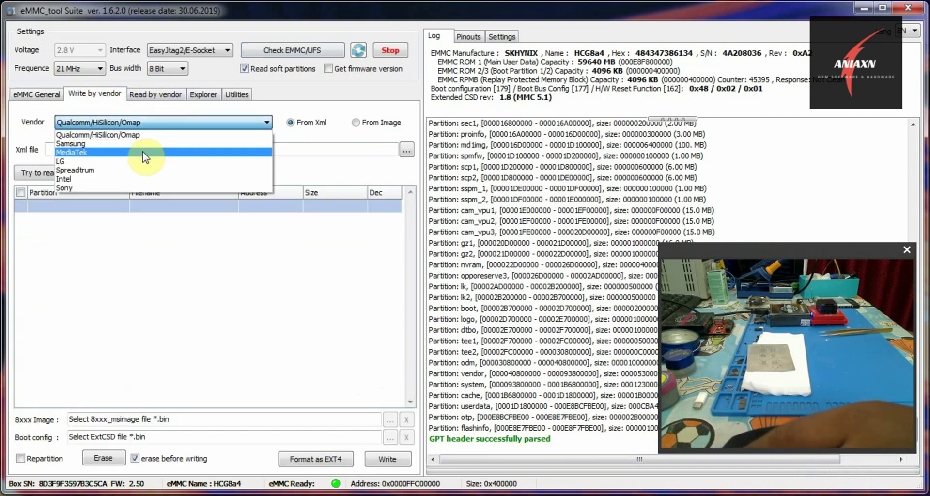
click(145, 152)
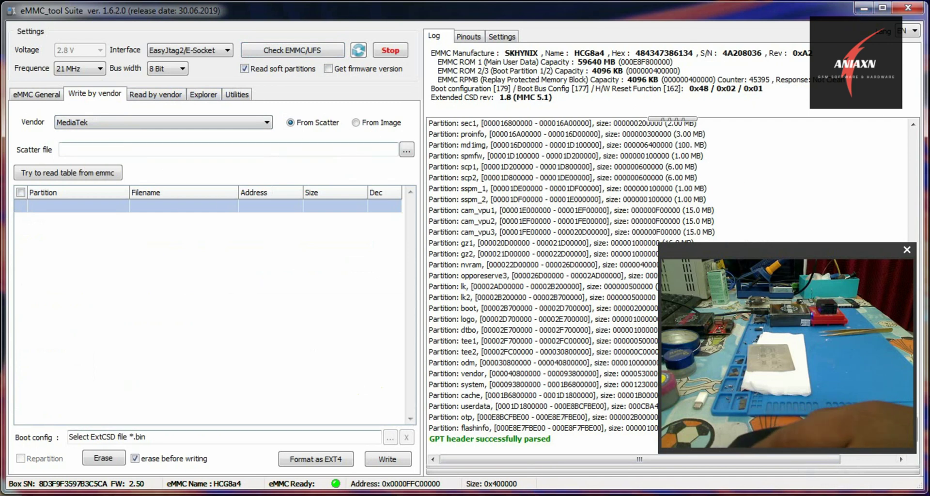
Copy the full path of the Desktop's rmx 1825 firmware folder and put the folder window away
mouse_move(245, 484)
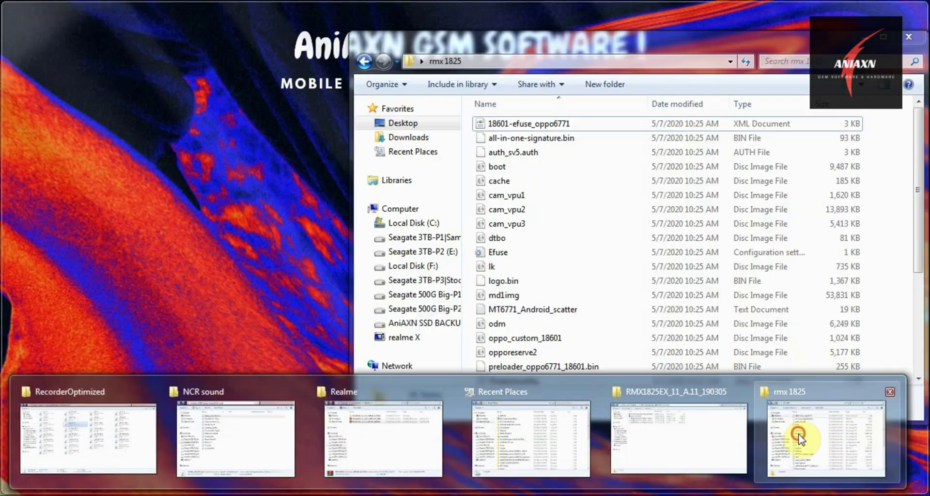
click(800, 439)
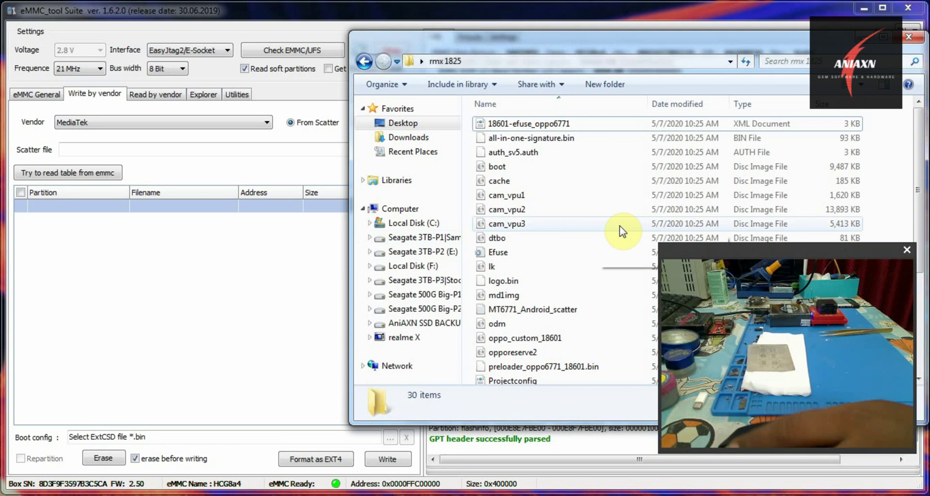
scroll(561, 228, down, 4)
scroll(576, 334, up, 4)
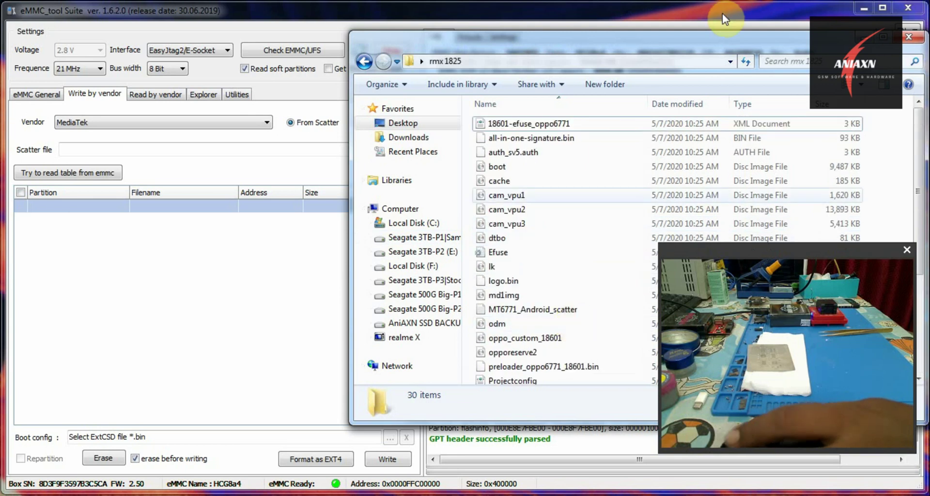
click(708, 64)
right_click(707, 63)
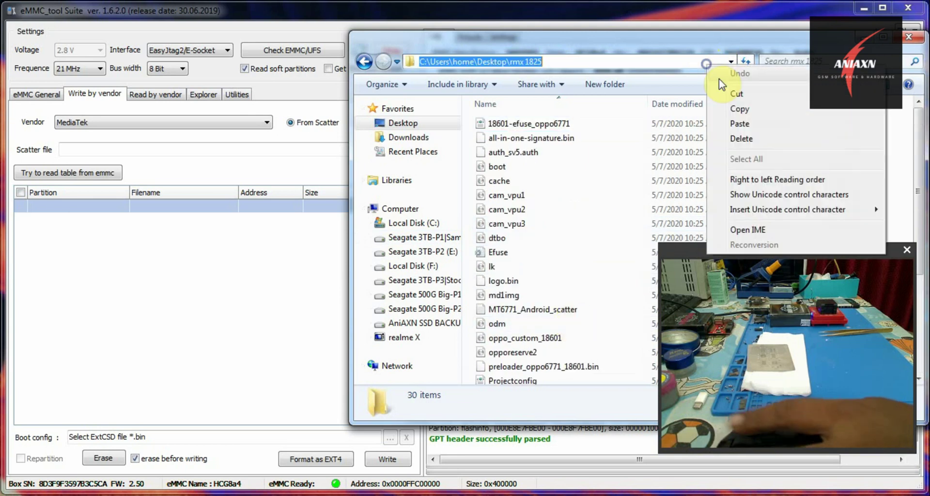
click(739, 108)
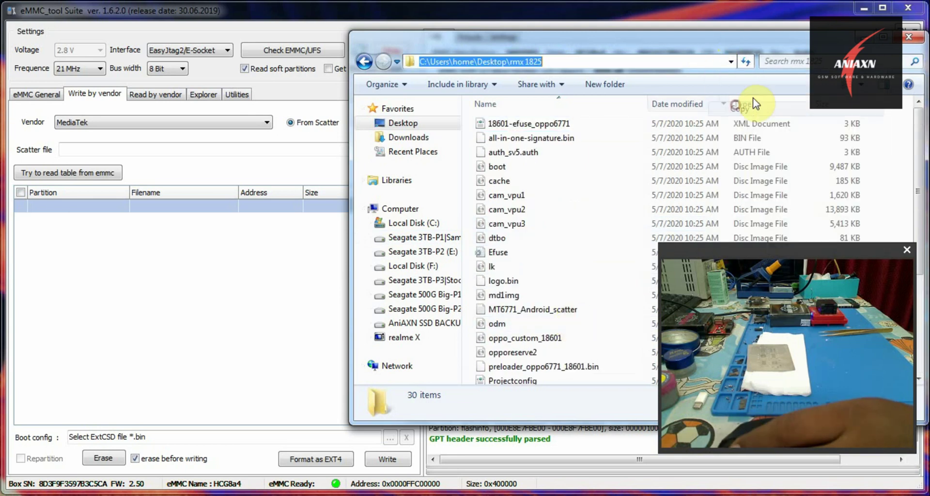
click(870, 43)
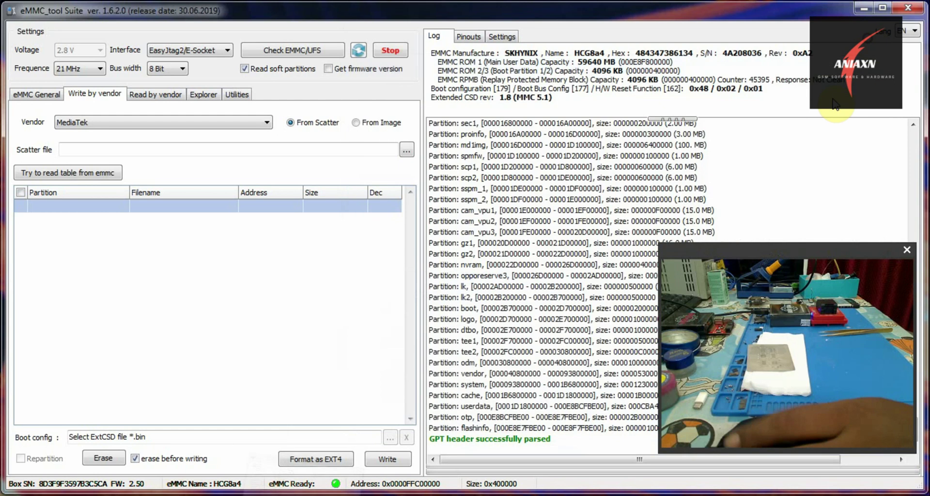
Load MT6771_Android_scatter from the copied rmx 1825 folder path as the scatter file
click(406, 151)
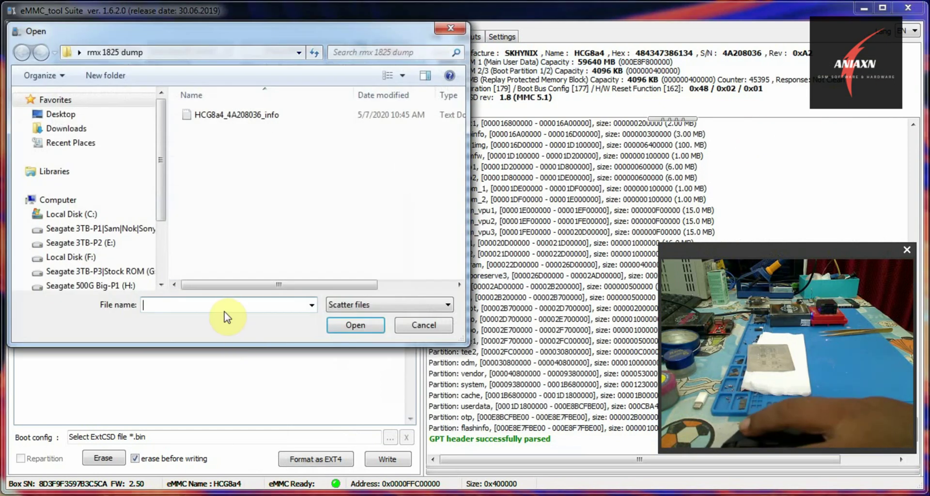
right_click(215, 302)
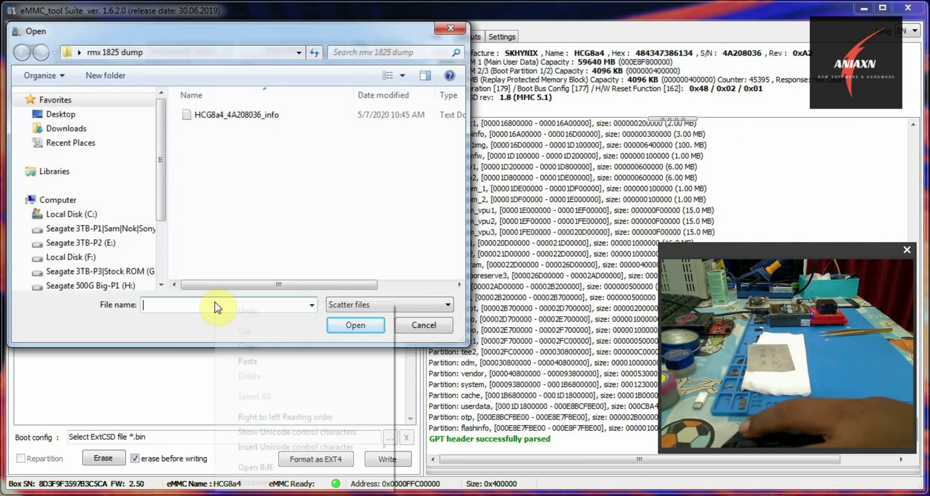
click(246, 361)
click(341, 325)
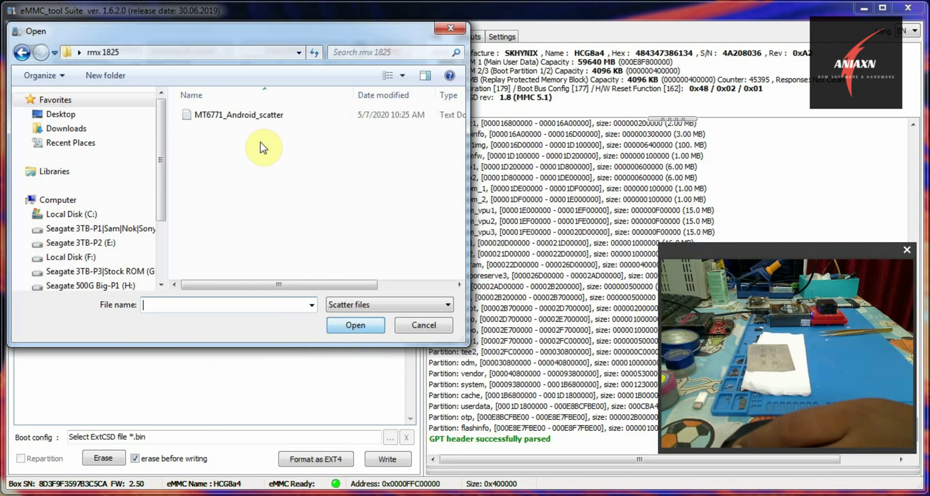
double_click(245, 116)
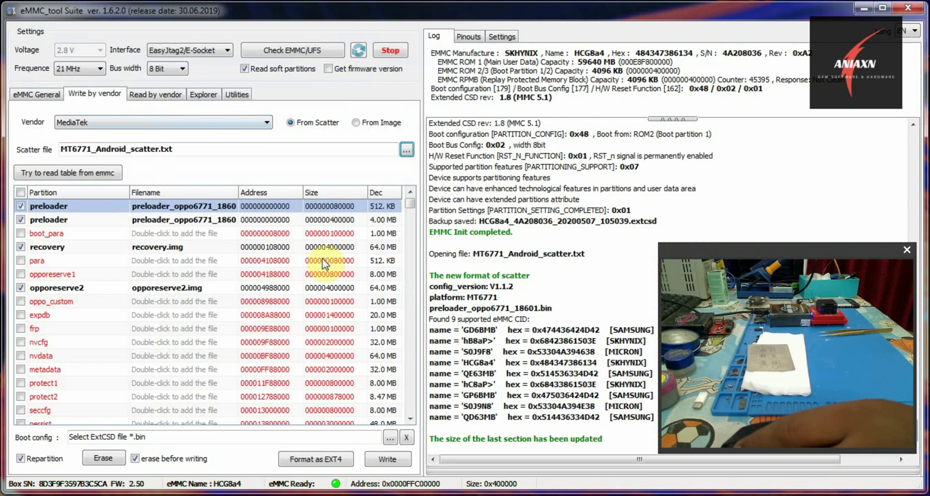
Write the scatter's selected firmware partitions to the eMMC and review the end of the write log
drag(408, 207, 404, 424)
scroll(349, 380, up, 10)
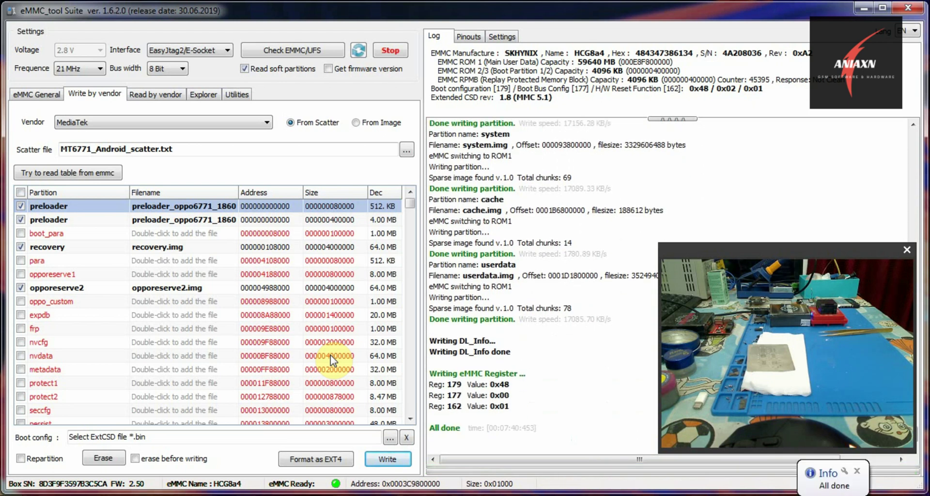
drag(584, 440, 524, 328)
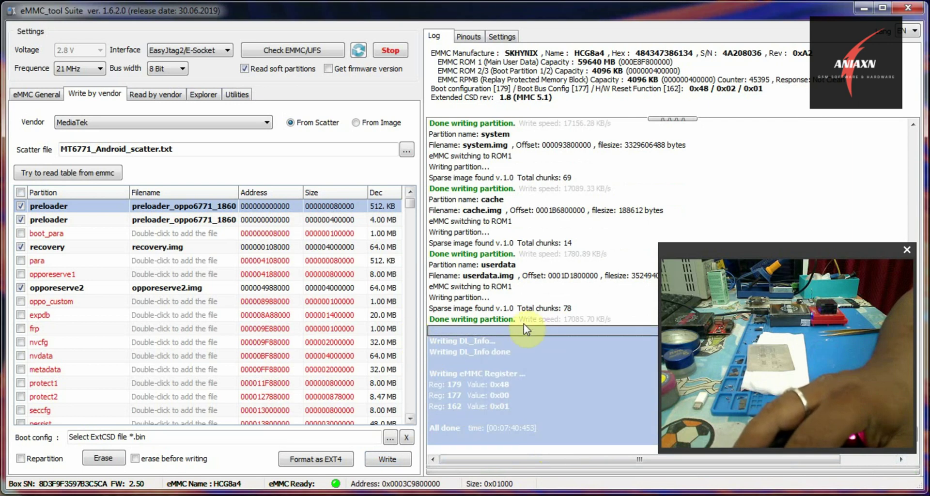
click(524, 321)
Enable firmware version retrieval and rerun the EMMC/UFS check on the rewritten chip
click(328, 69)
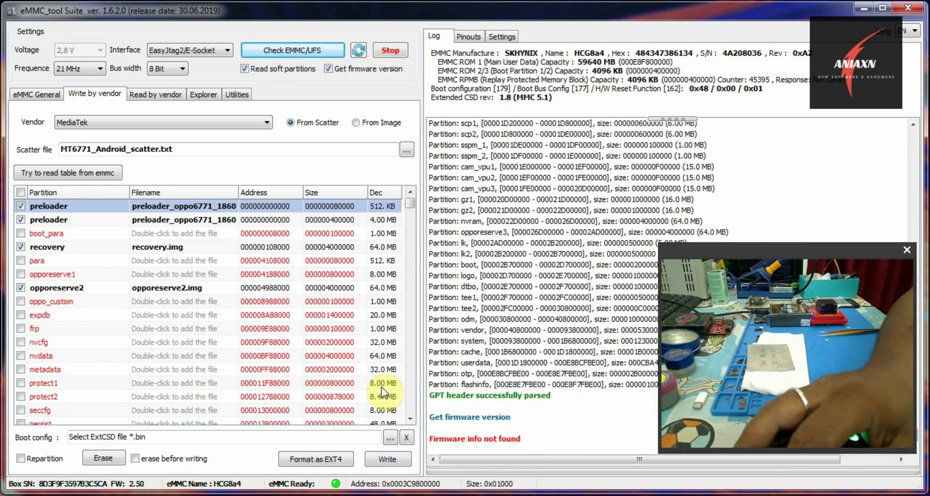
click(545, 439)
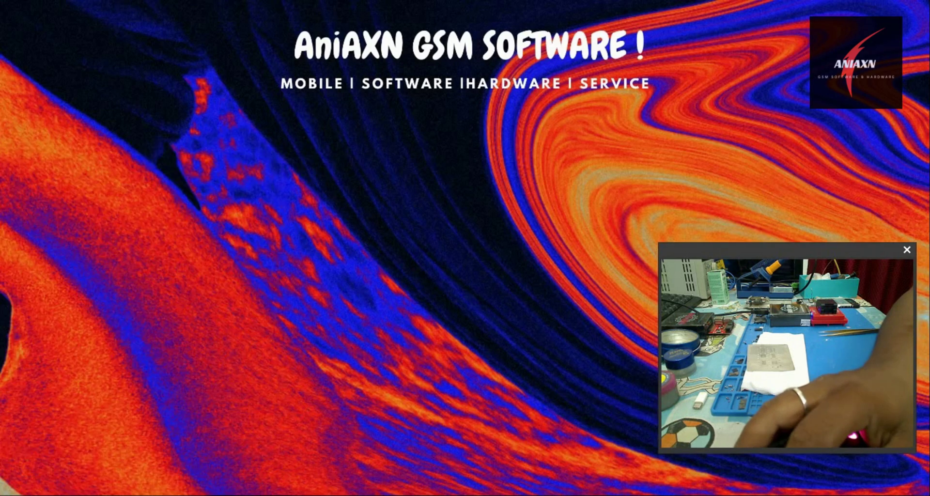
Launch Emmc Manager (Z3X EasyJtag EMMC File Manager) and move its window clear of the camera view
key(super)
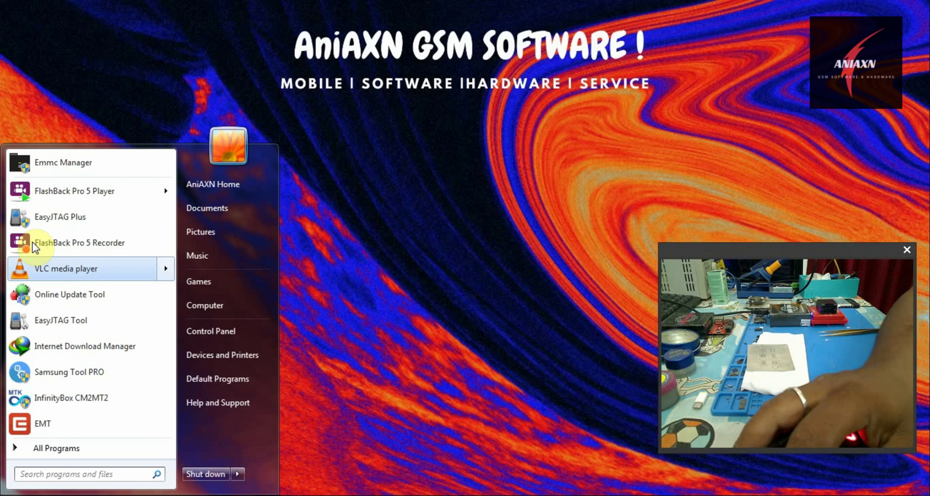
click(21, 160)
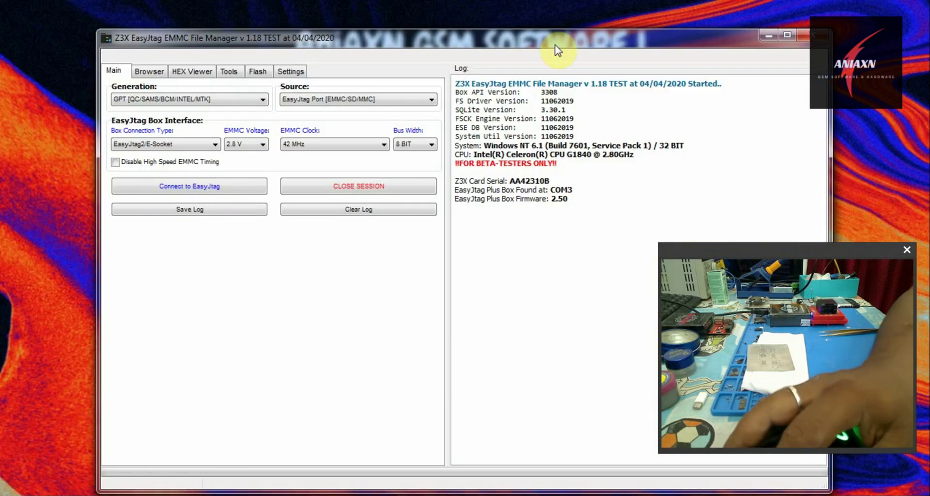
drag(558, 43, 460, 36)
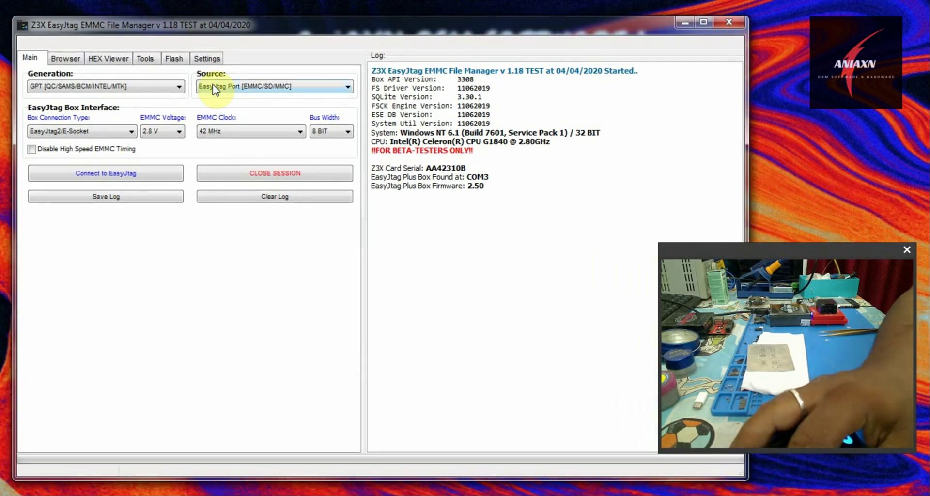
Connect to the eMMC with the EasyJtag2/E-Socket connection type and review the Android info in the log
click(116, 137)
click(95, 159)
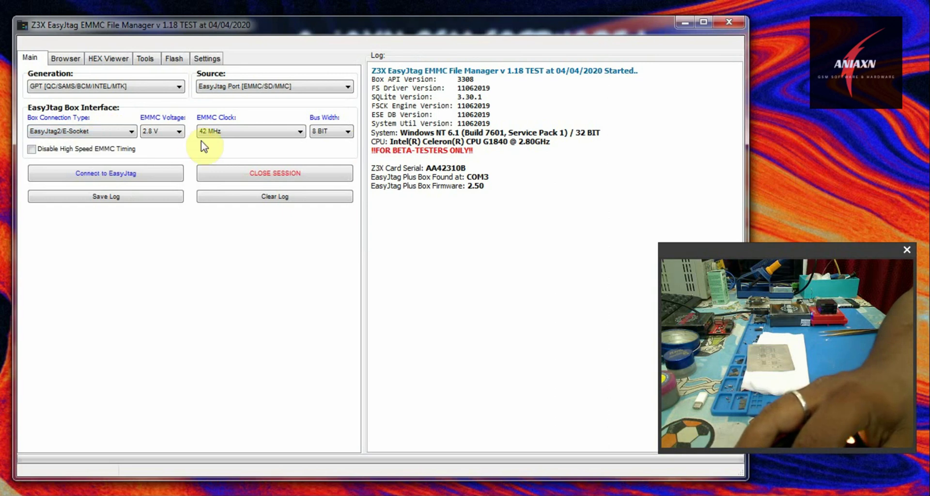
click(130, 174)
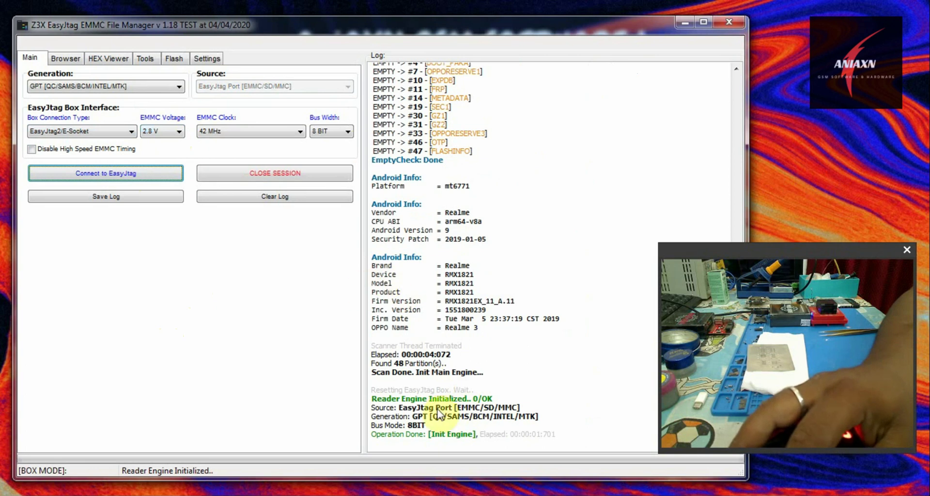
drag(516, 434, 363, 203)
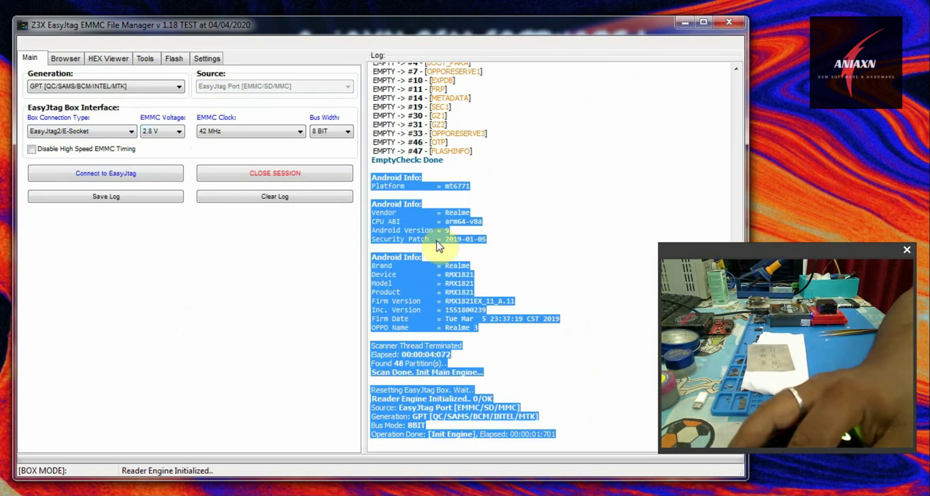
click(528, 263)
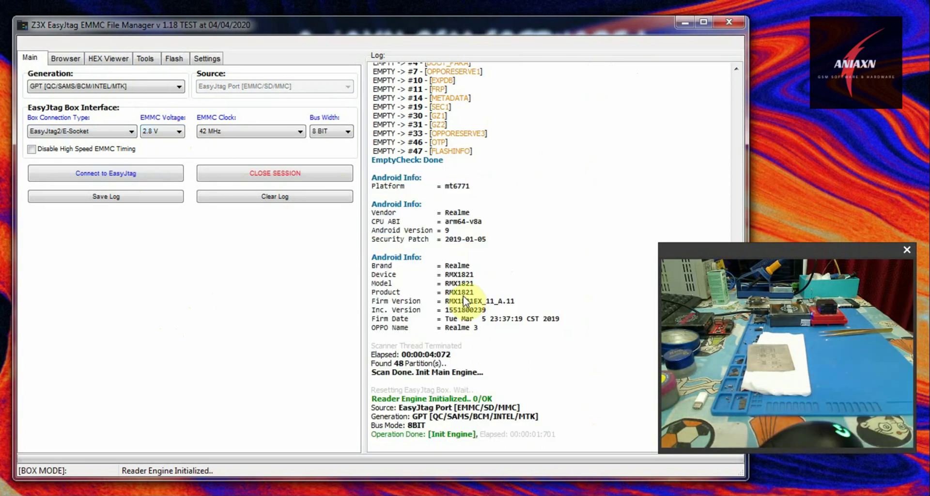